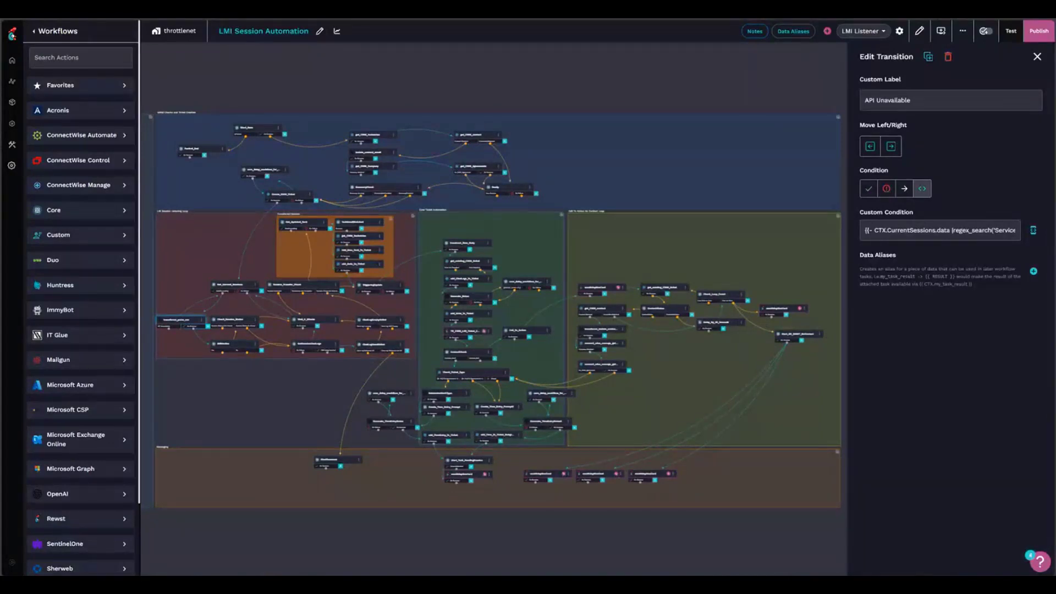
Review the LMI Listener webhook trigger's configuration, parameters, criteria and organization activation, then close it without submitting
click(899, 31)
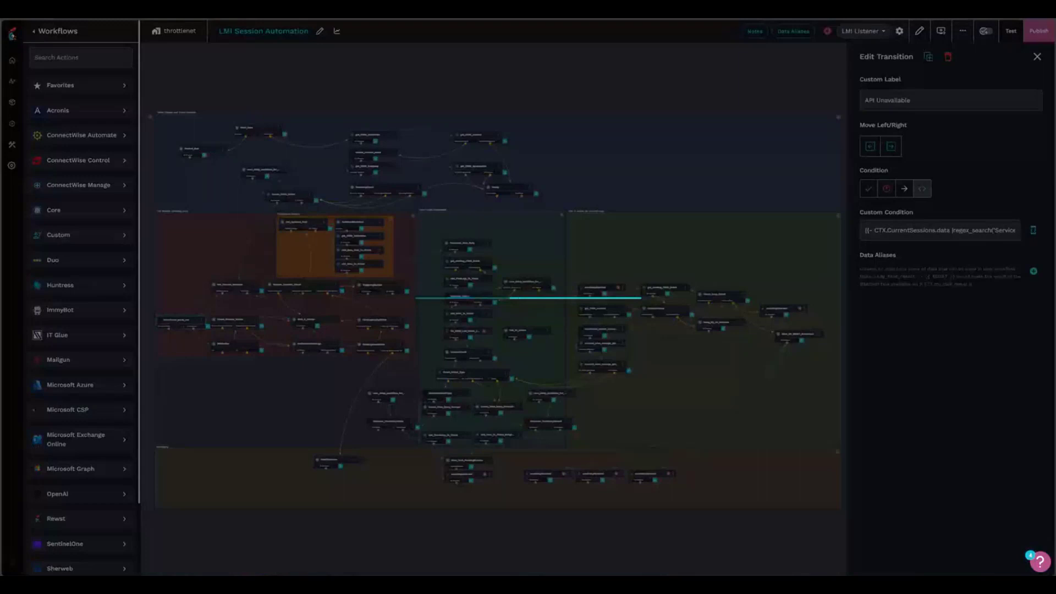
scroll(596, 303, down, 3)
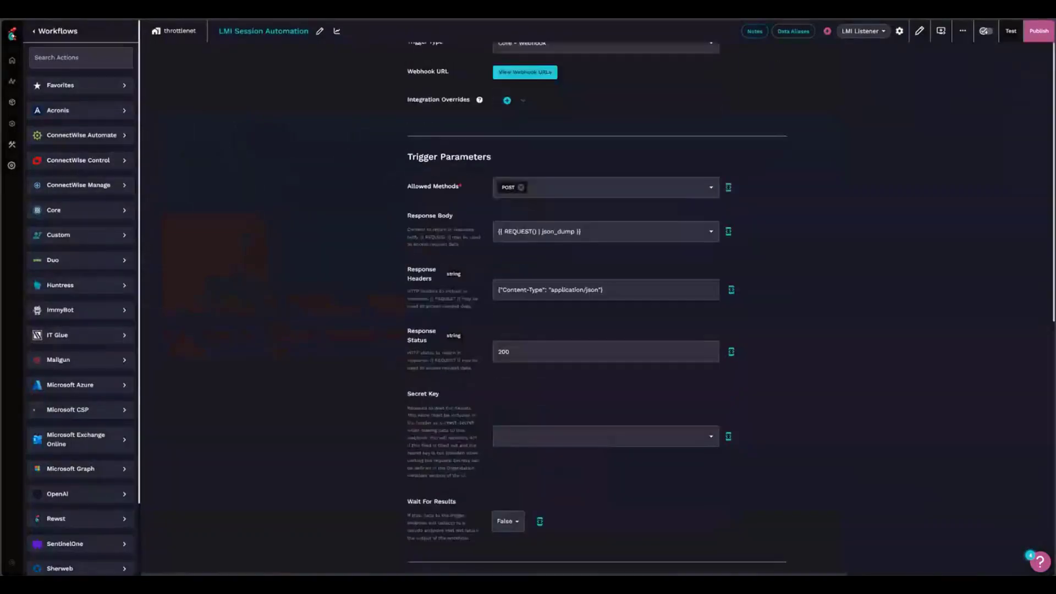
scroll(605, 267, up, 1)
scroll(605, 351, down, 1)
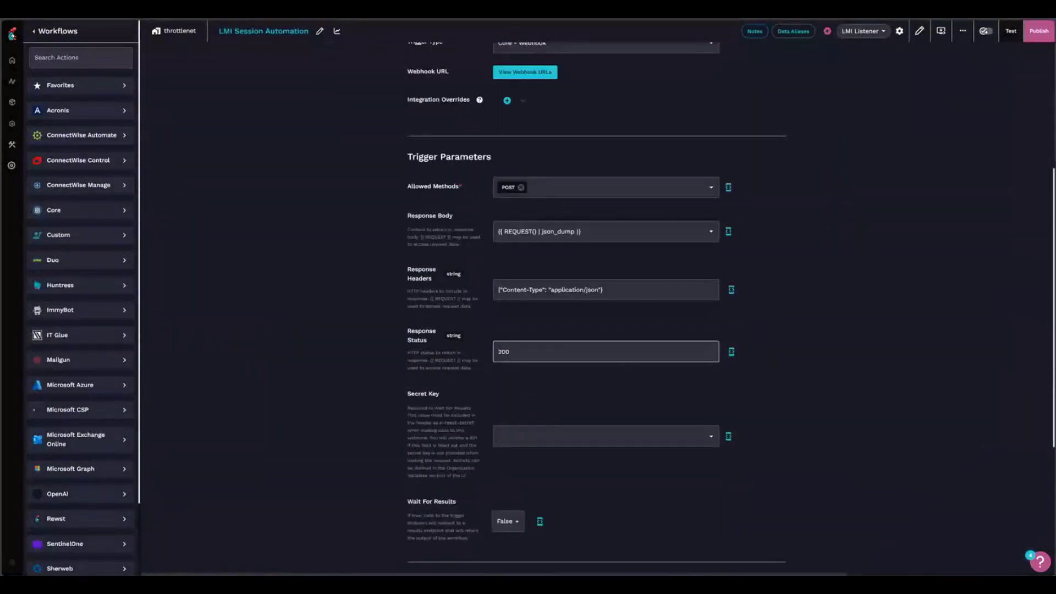
scroll(597, 308, down, 6)
scroll(604, 294, up, 9)
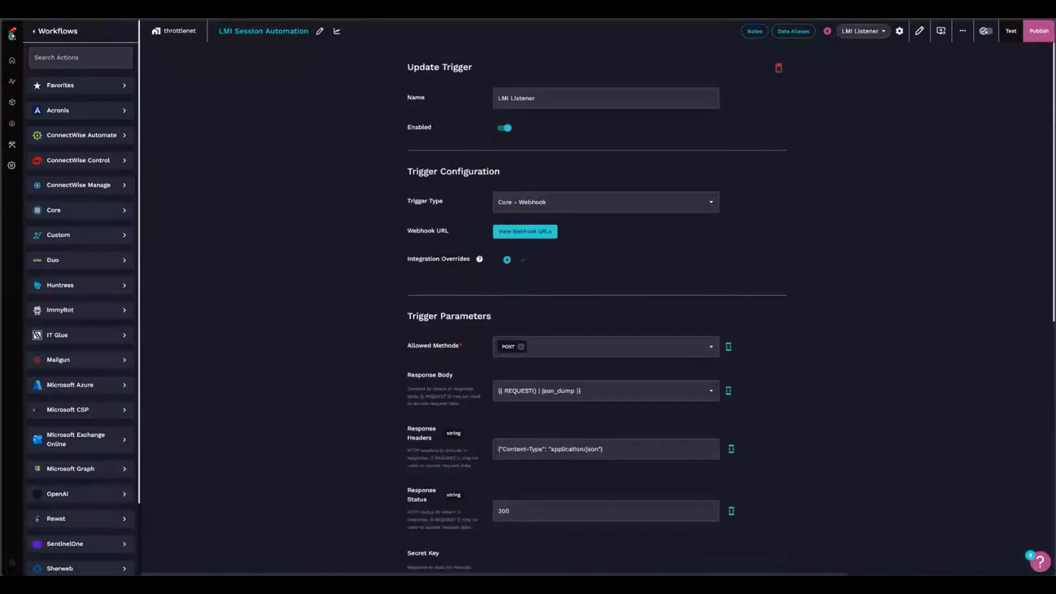
scroll(604, 294, down, 9)
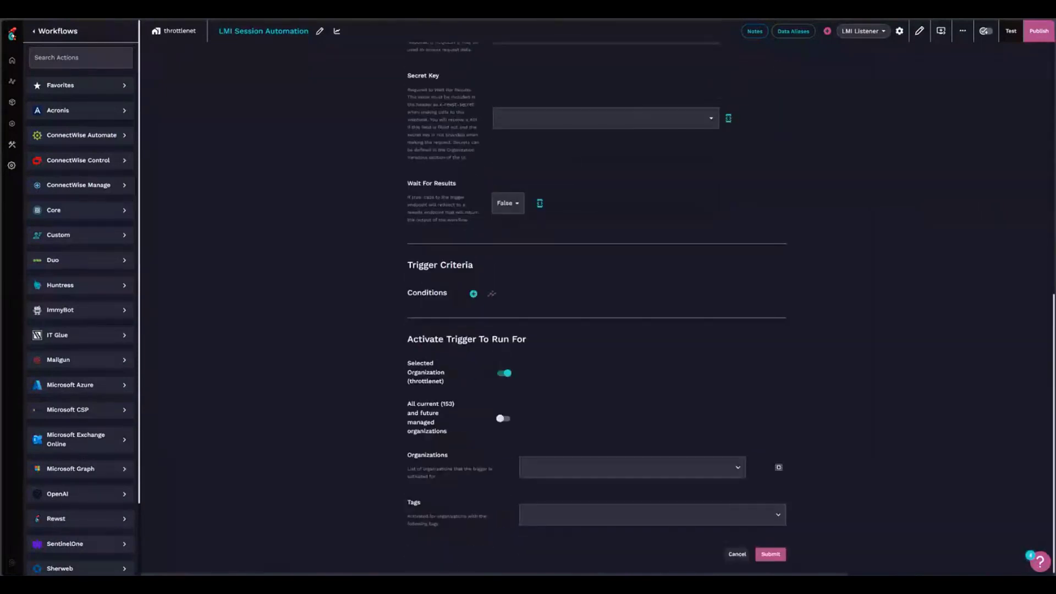
click(737, 553)
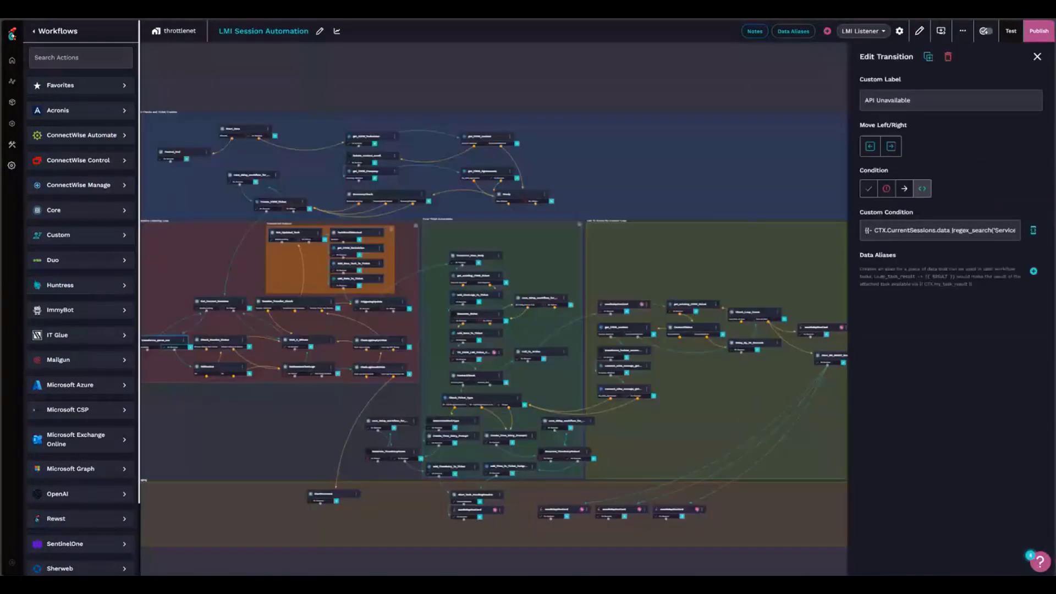
Examine the Initial Checks and Ticket Creation section, from Start_Here through the ConnectWise lookups to Create_CWM_Ticket
scroll(248, 168, up, 3)
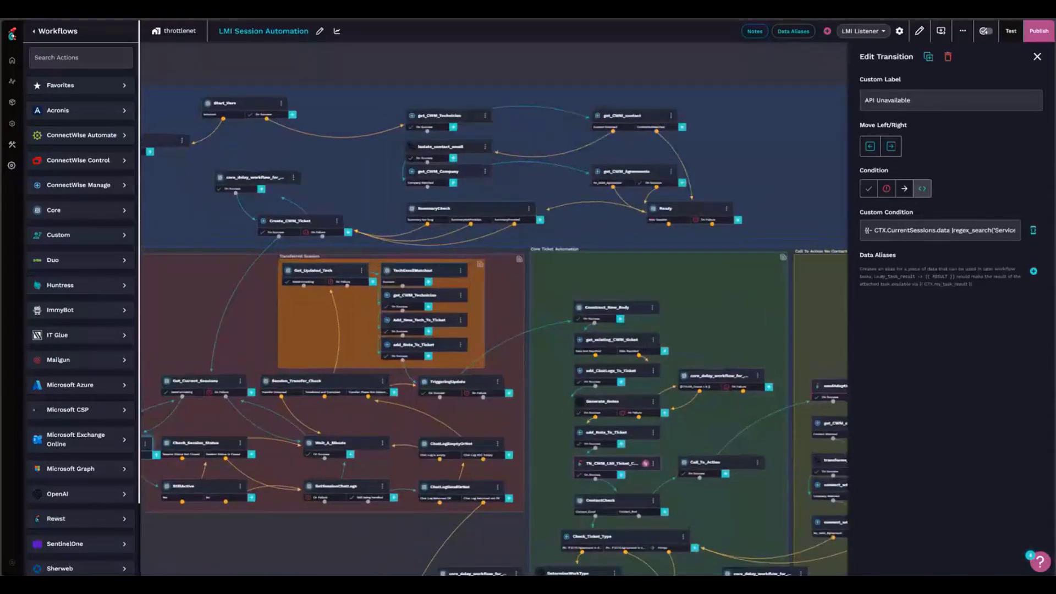
scroll(203, 166, up, 1)
drag(203, 166, 382, 235)
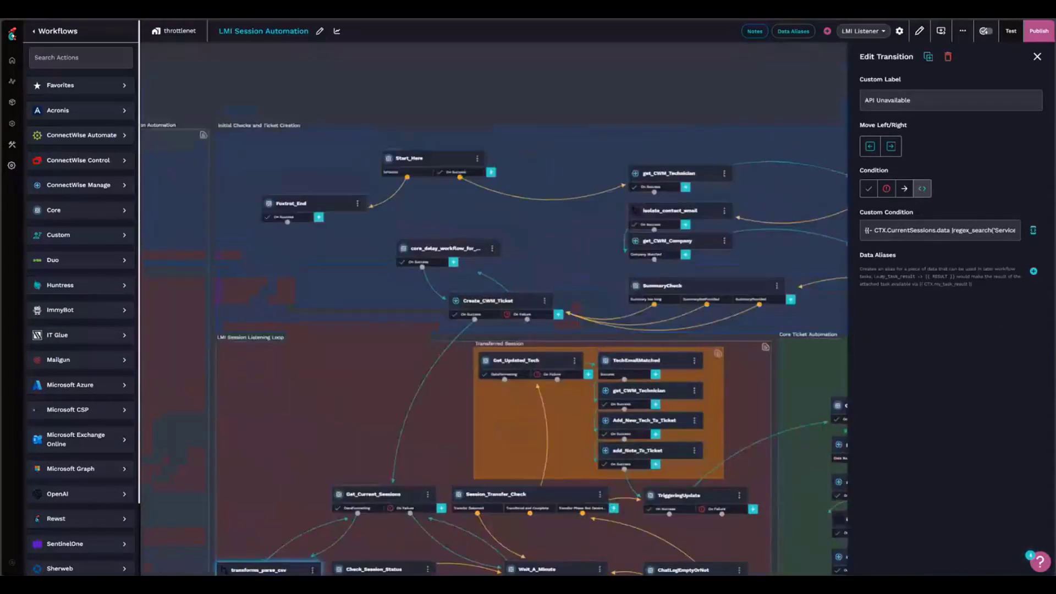
drag(614, 148, 483, 150)
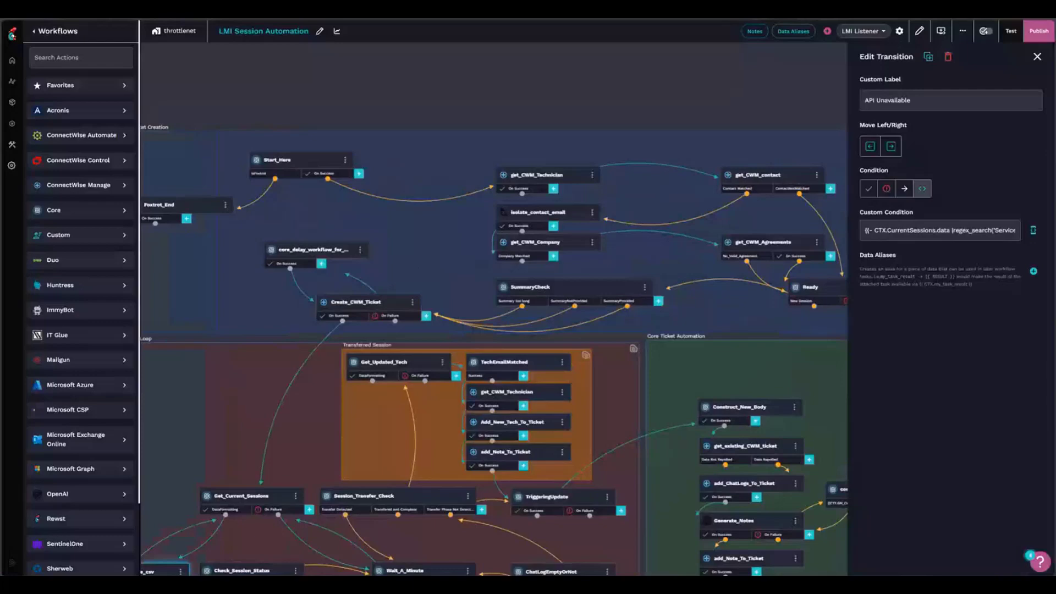
scroll(495, 307, right, 4)
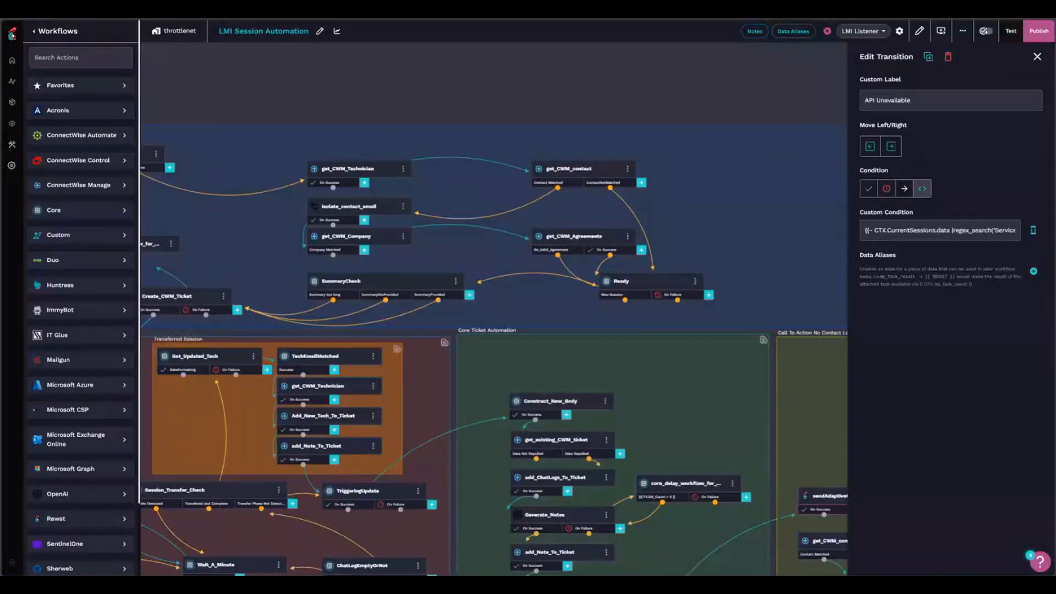
drag(495, 309, 703, 310)
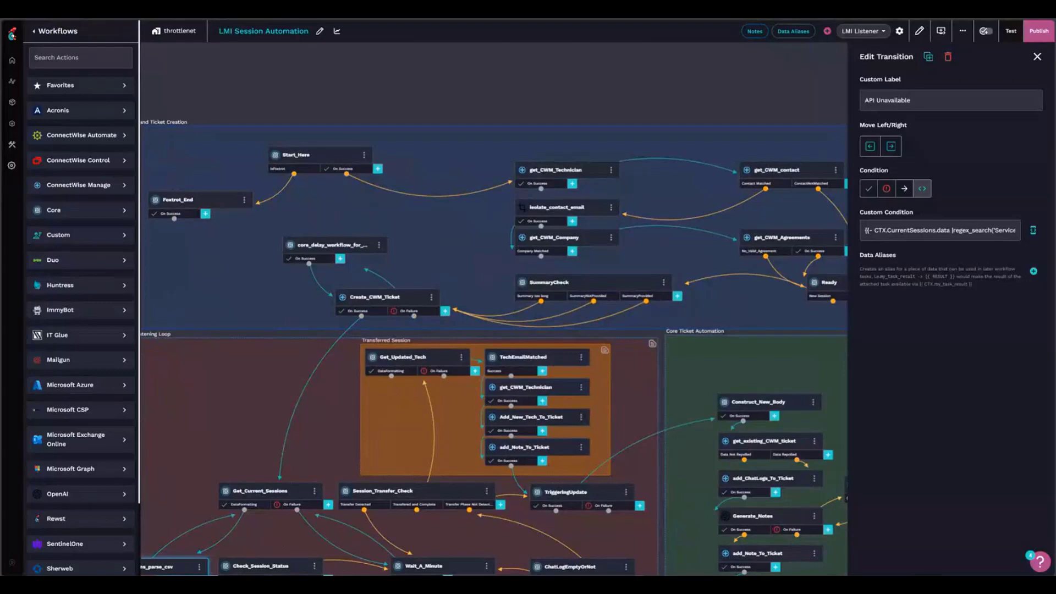
drag(473, 253, 491, 215)
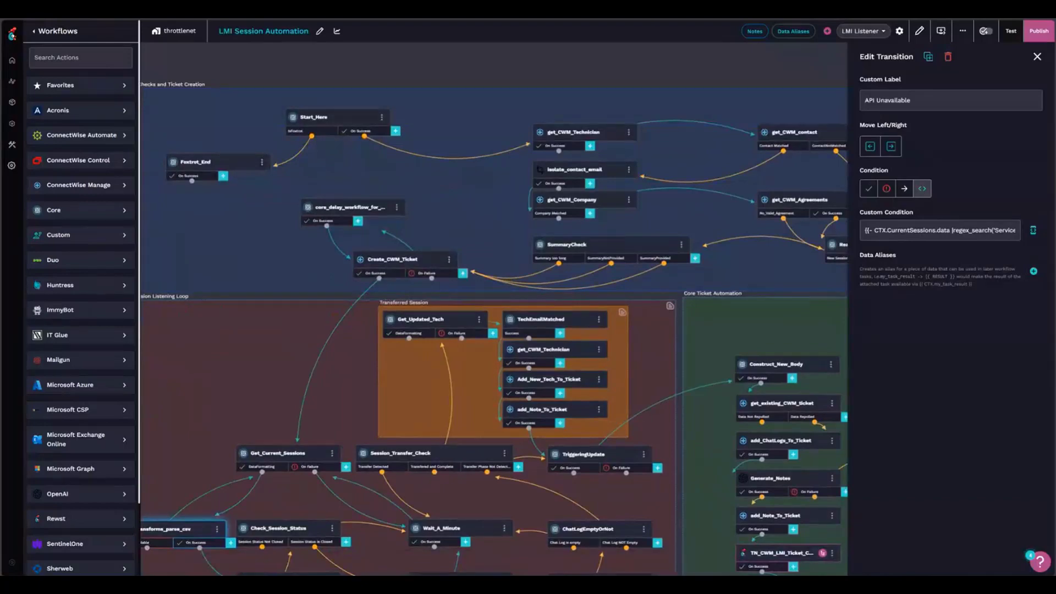
Examine the LMI Session Listening Loop section, following the path from Get_Current_Sessions through the session status and chat log checks
drag(247, 380, 312, 352)
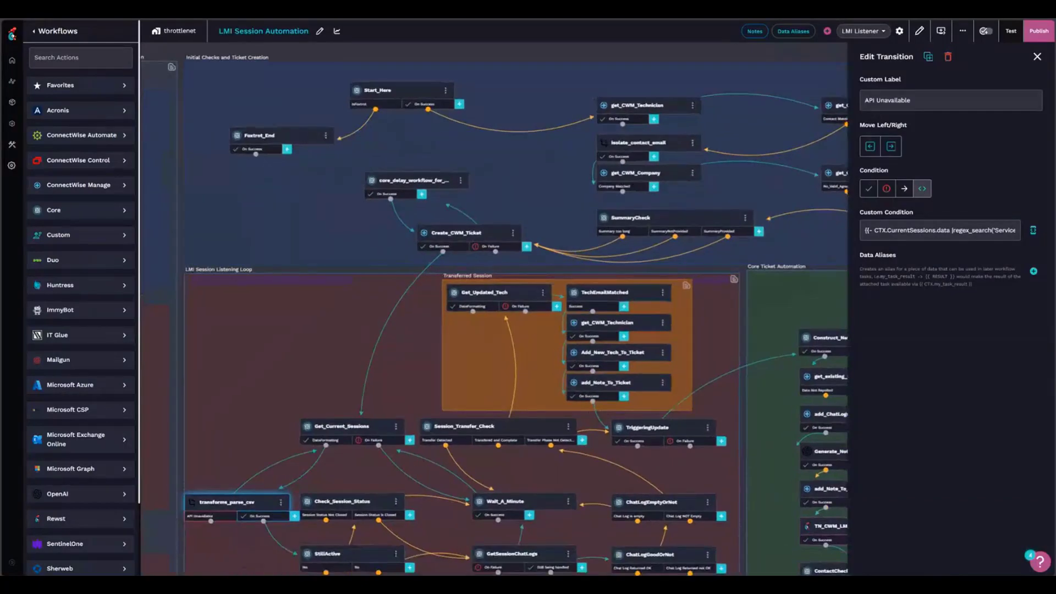
scroll(371, 415, down, 3)
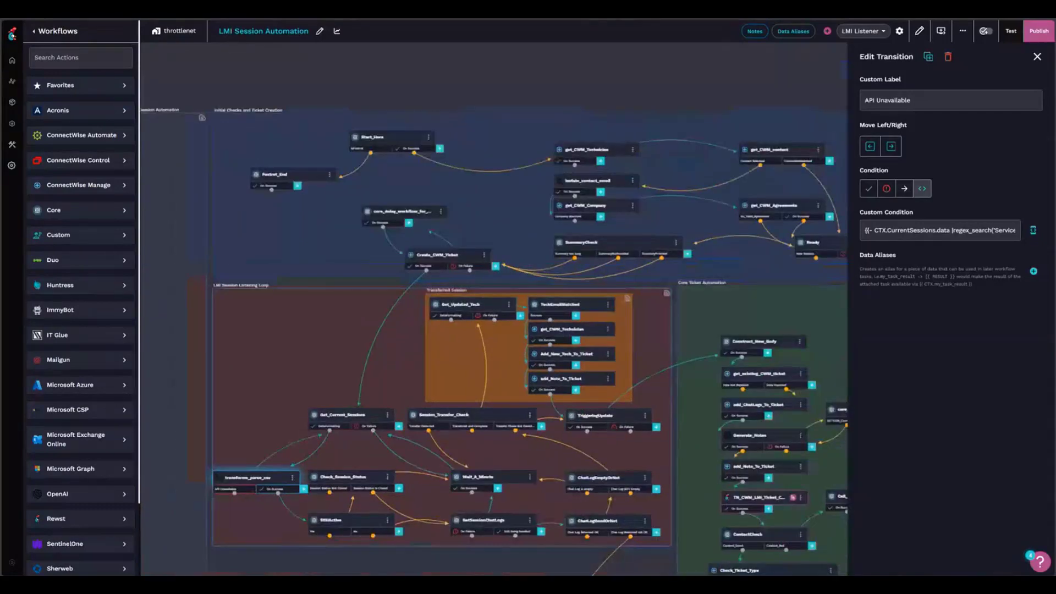
drag(371, 415, 346, 352)
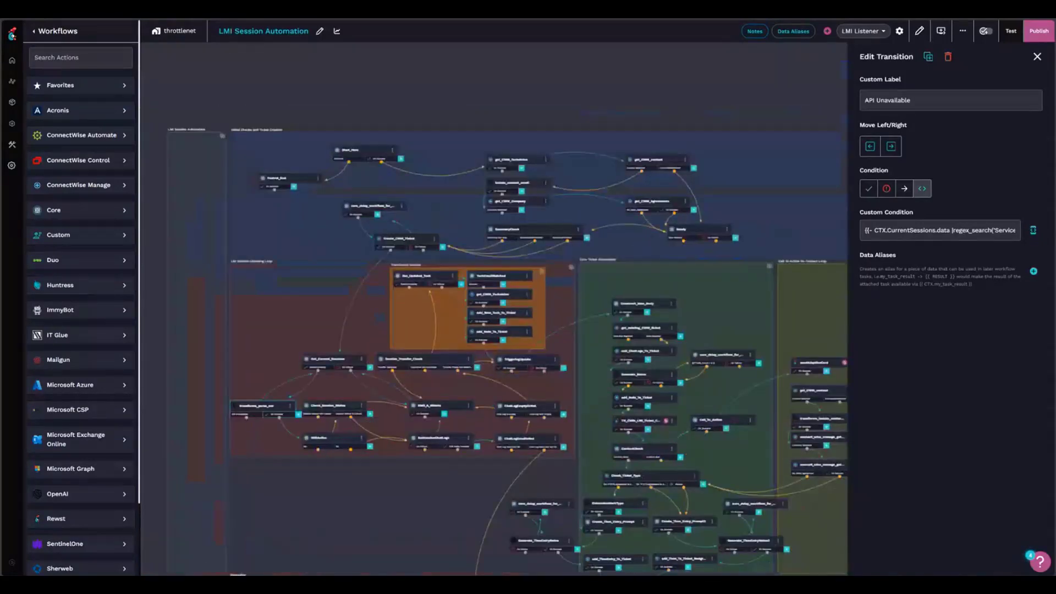
scroll(495, 308, down, 2)
scroll(495, 308, left, 1)
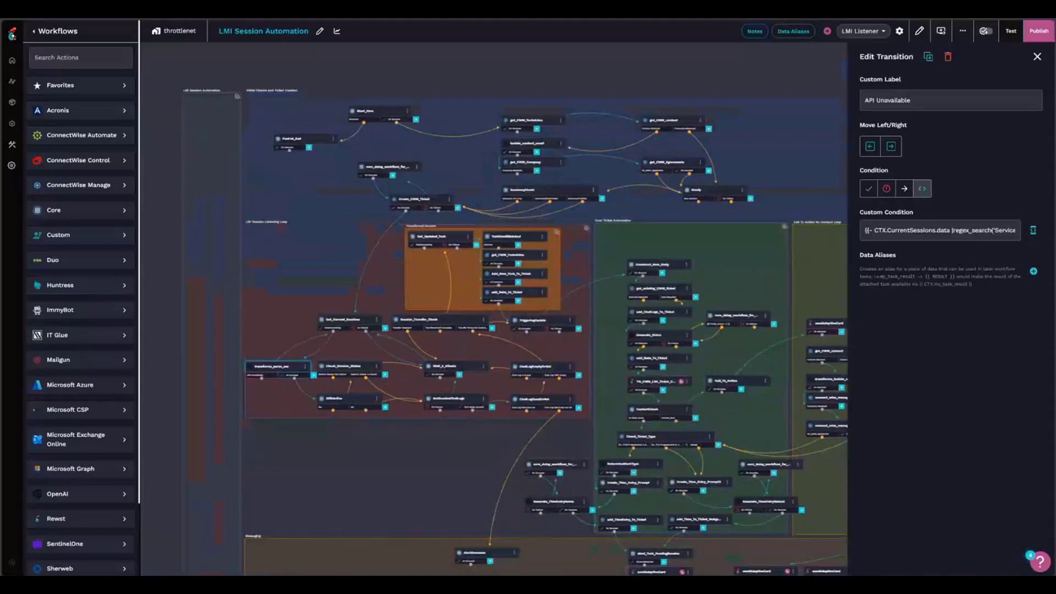
scroll(400, 466, up, 2)
scroll(388, 440, up, 2)
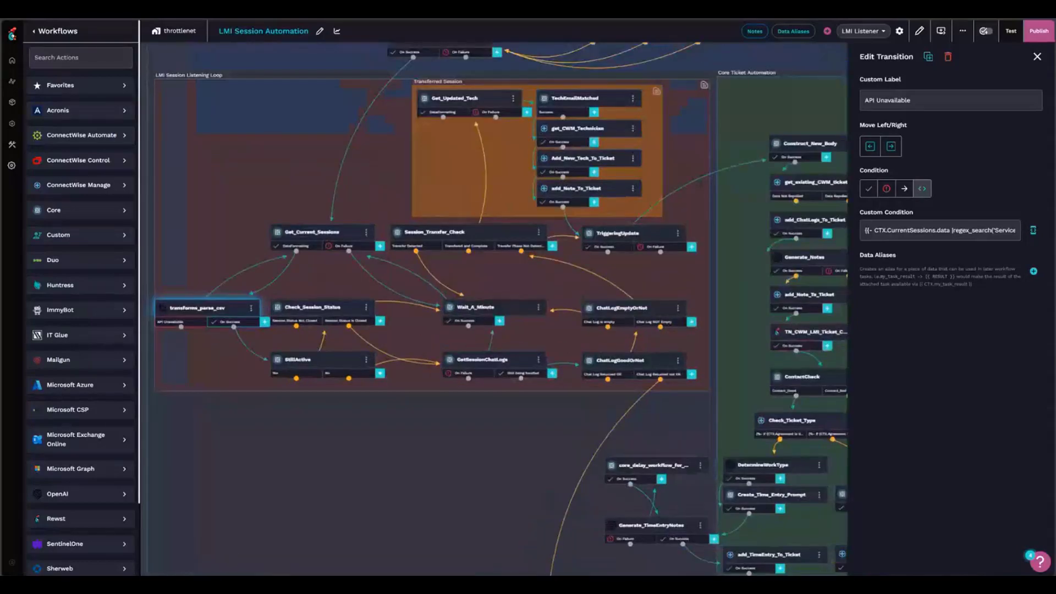
drag(387, 439, 420, 443)
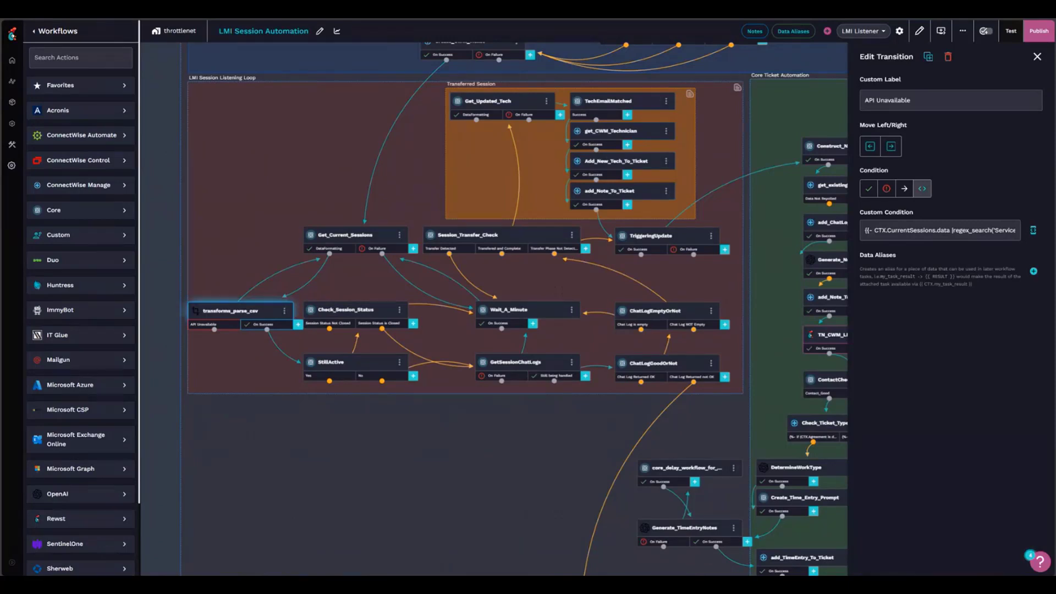
Close the API Unavailable transition's settings and inspect the listening loop together with its Transferred Session branch
key(Escape)
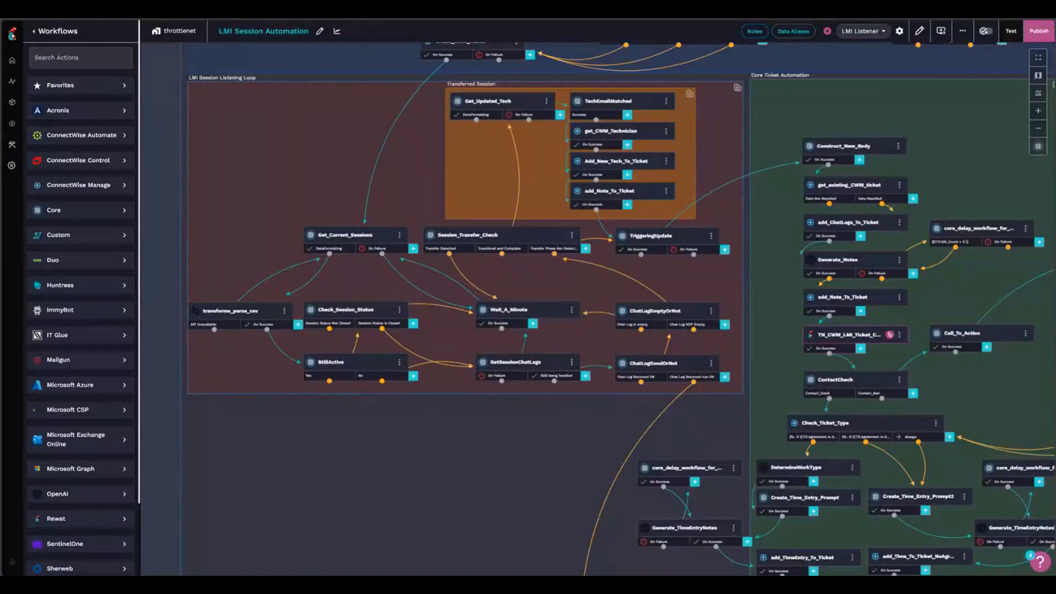
scroll(368, 366, up, 3)
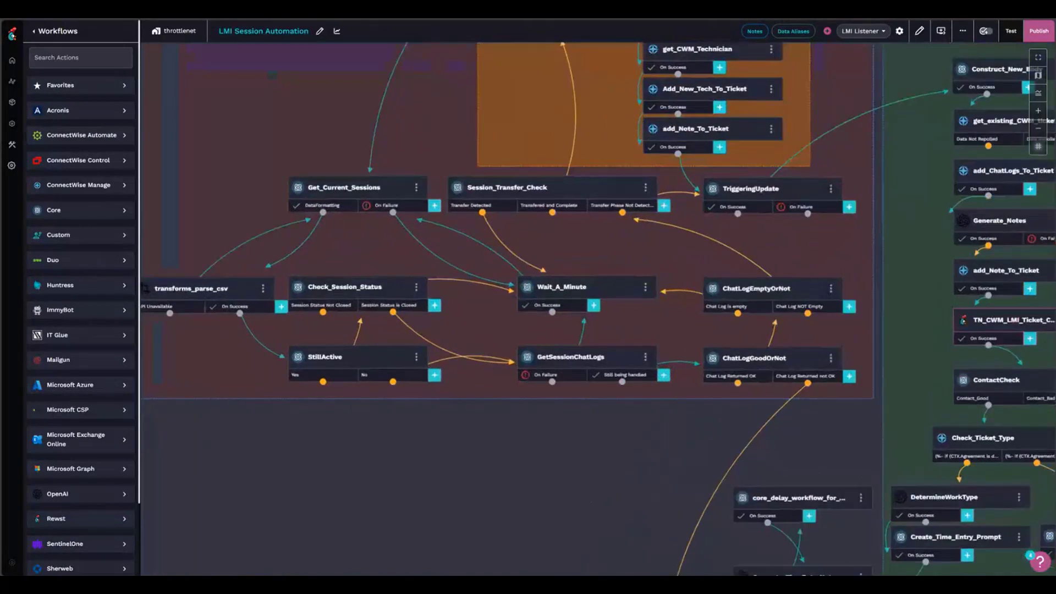
drag(495, 440, 406, 491)
scroll(448, 458, down, 2)
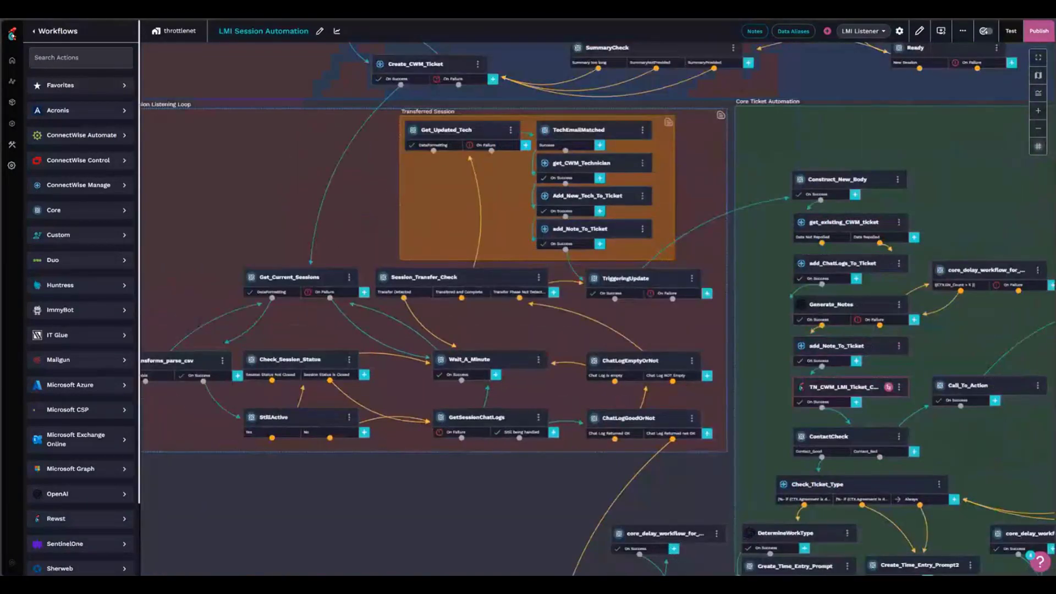
Examine the Core Ticket Automation section and how it links to the Call To Action No Contact Loop
scroll(429, 463, down, 2)
drag(440, 483, 320, 470)
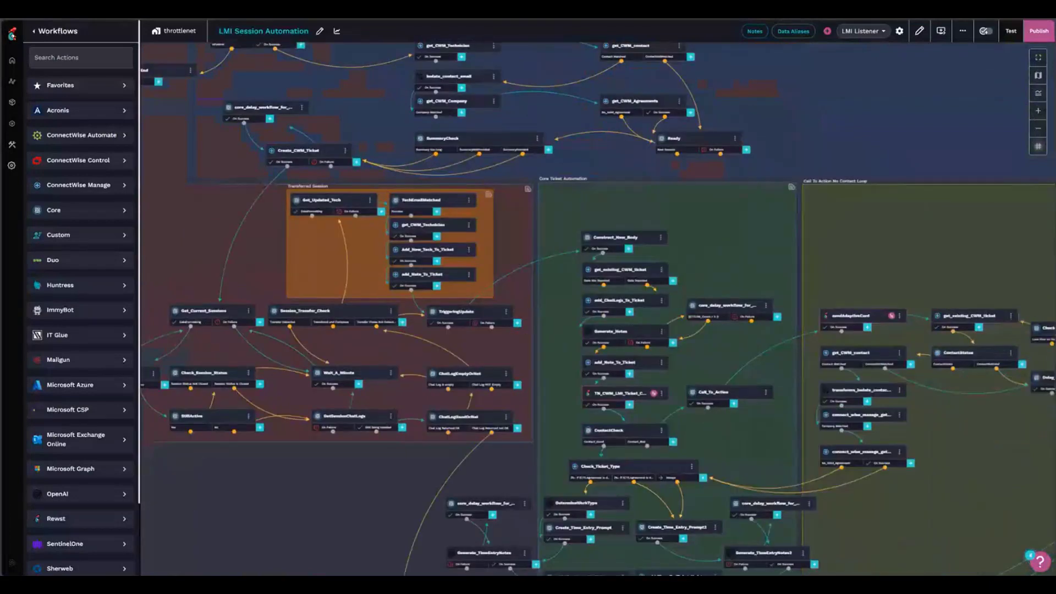
drag(681, 354, 556, 277)
scroll(639, 321, down, 2)
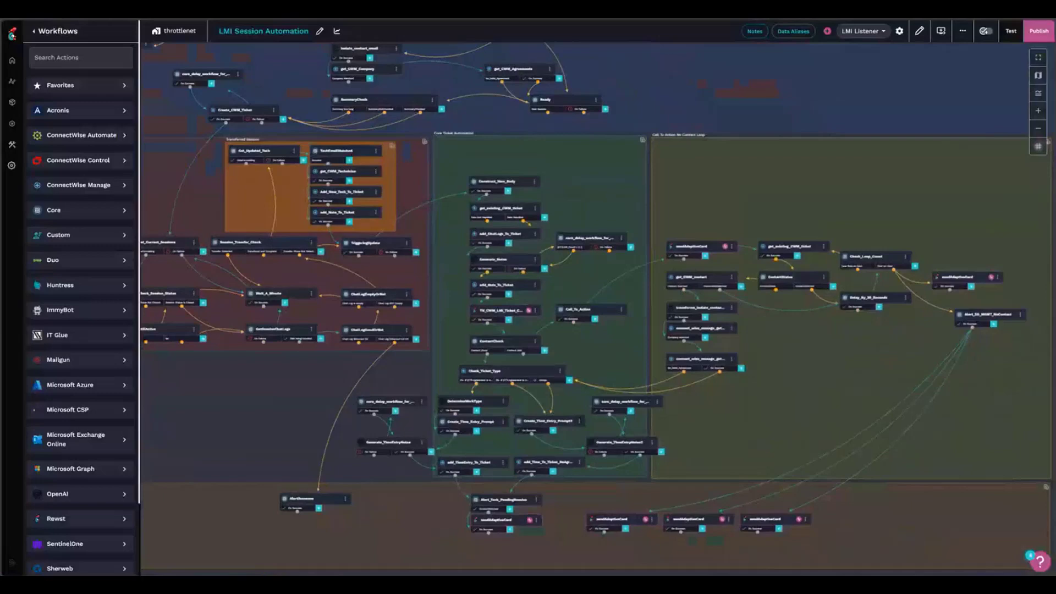
scroll(413, 360, up, 2)
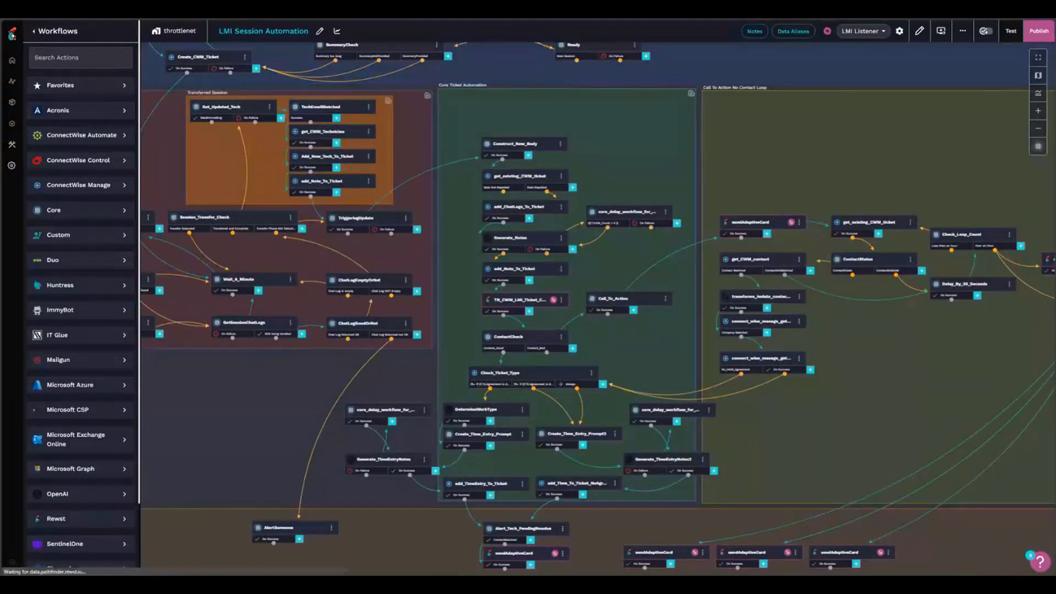
Open the sub-workflow behind the TN_CWM_LMI ticket categorizer task and look over its type, subtype and item recommendation tasks
click(553, 300)
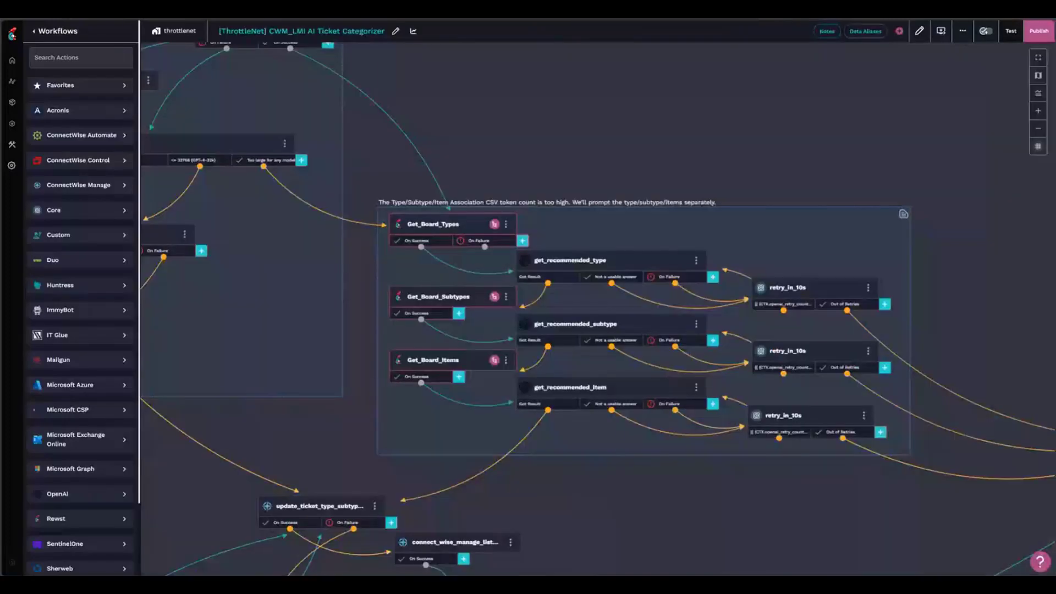
scroll(421, 324, down, 3)
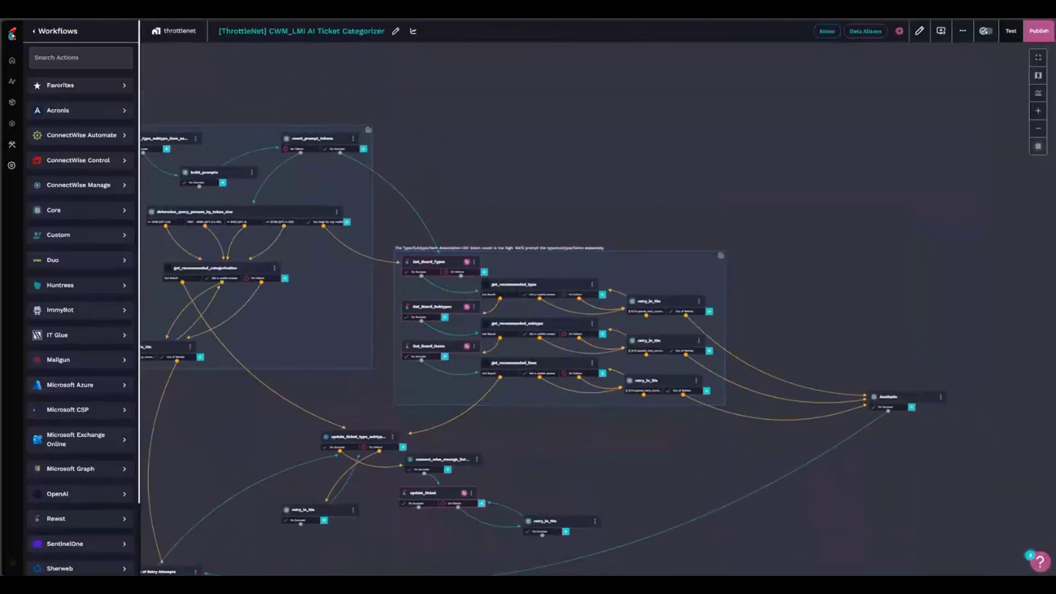
drag(221, 412, 303, 348)
scroll(388, 355, down, 2)
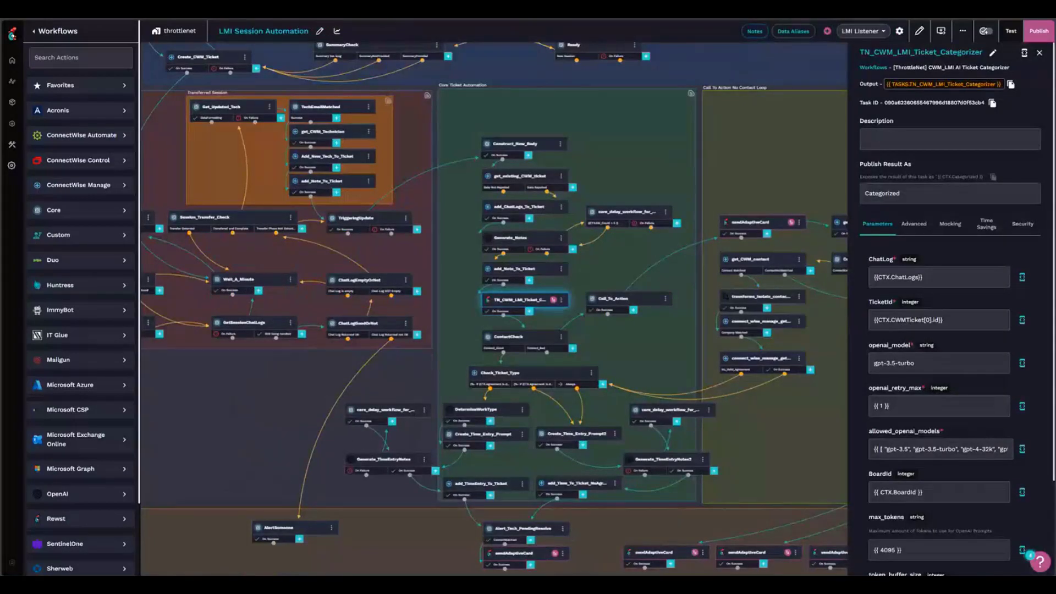
Return to the LMI Session Automation workflow and examine the Call To Action No Contact Loop and its adaptive card alerts
drag(632, 352, 562, 319)
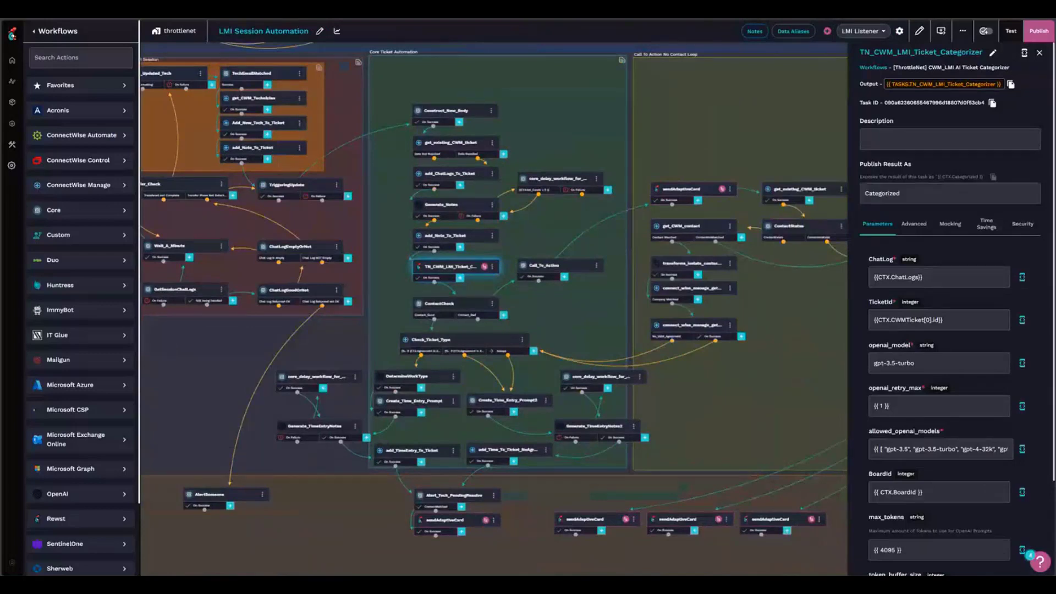
drag(286, 359, 209, 343)
scroll(209, 344, down, 2)
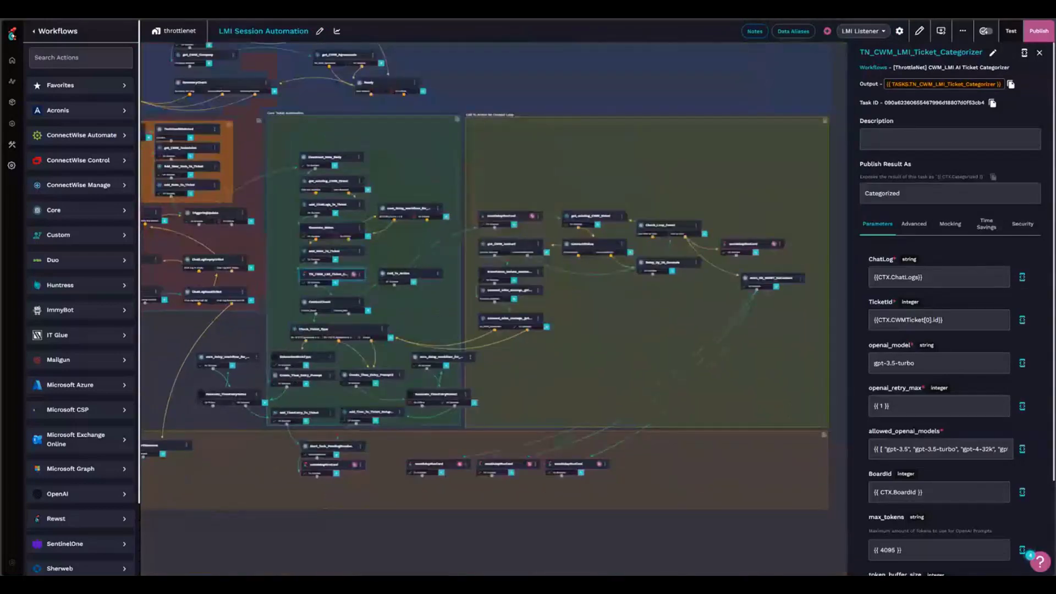
scroll(247, 341, down, 1)
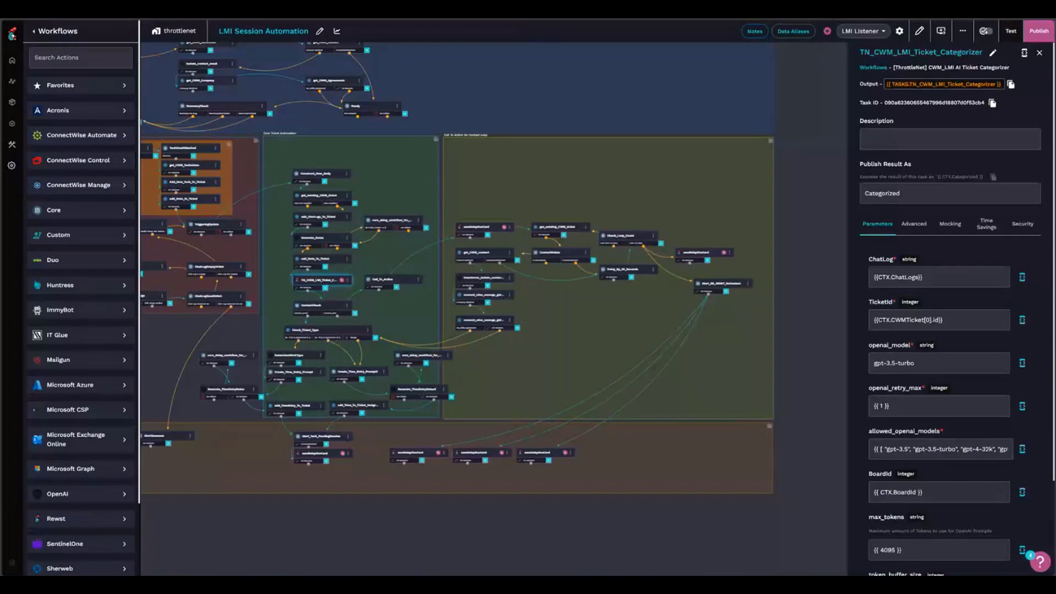
Inspect the ticket type check, the time entry branches and the technician alert tasks that follow them
scroll(301, 370, up, 3)
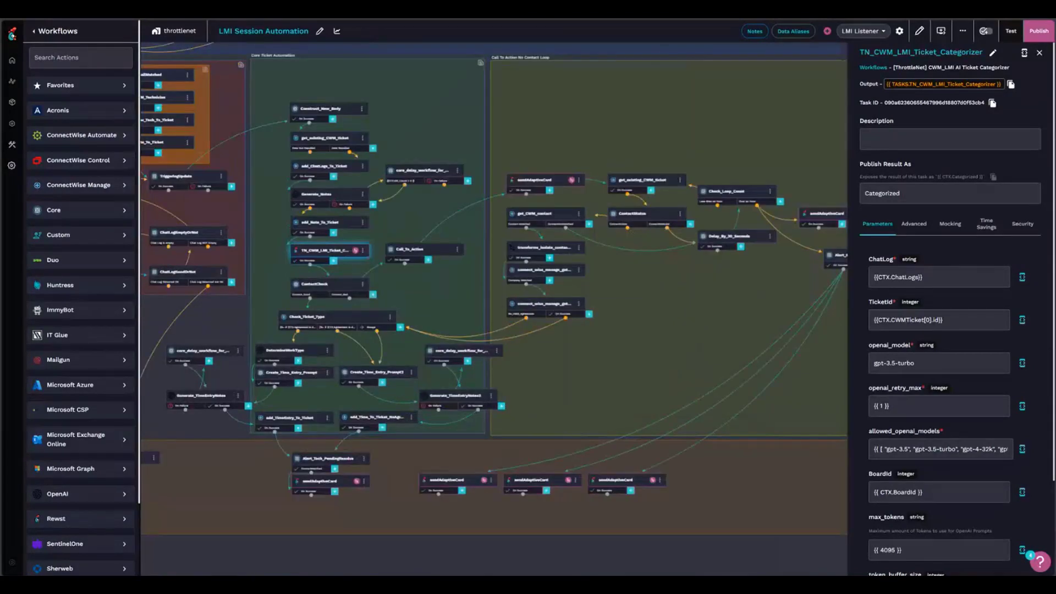
scroll(286, 337, up, 2)
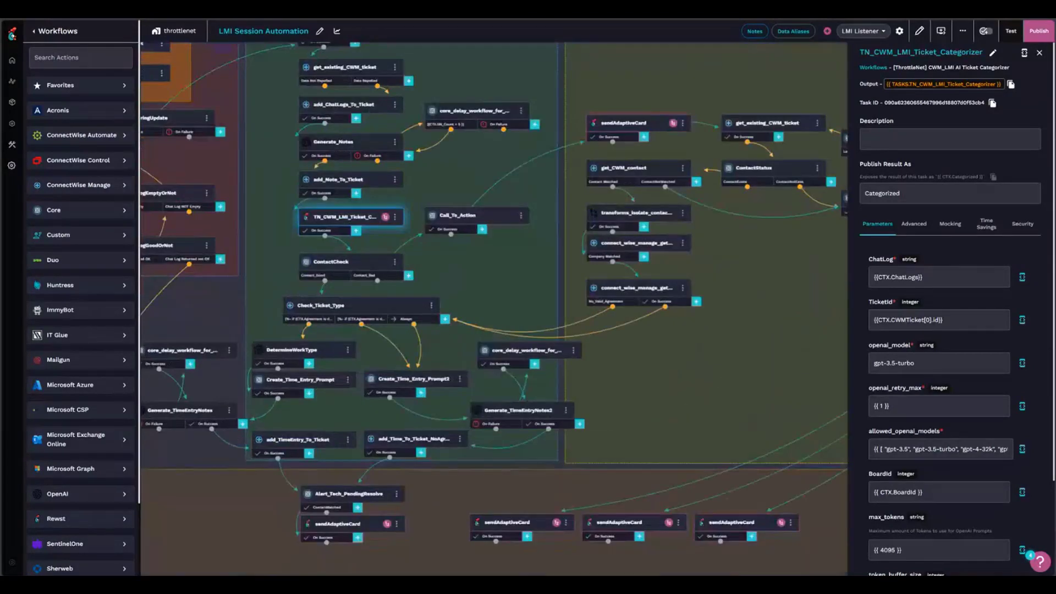
drag(478, 275, 560, 256)
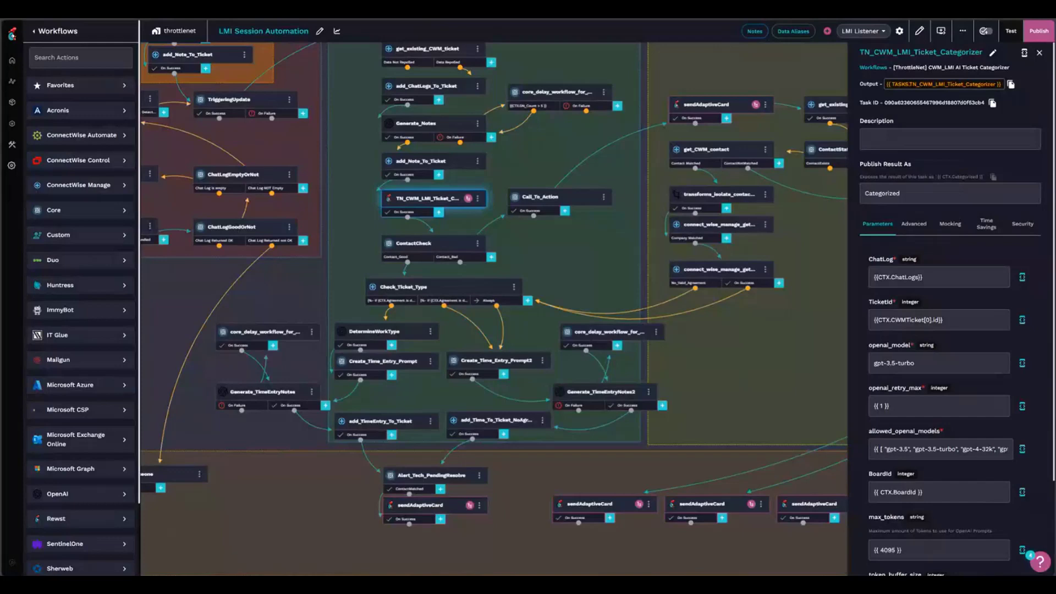
drag(577, 264, 532, 149)
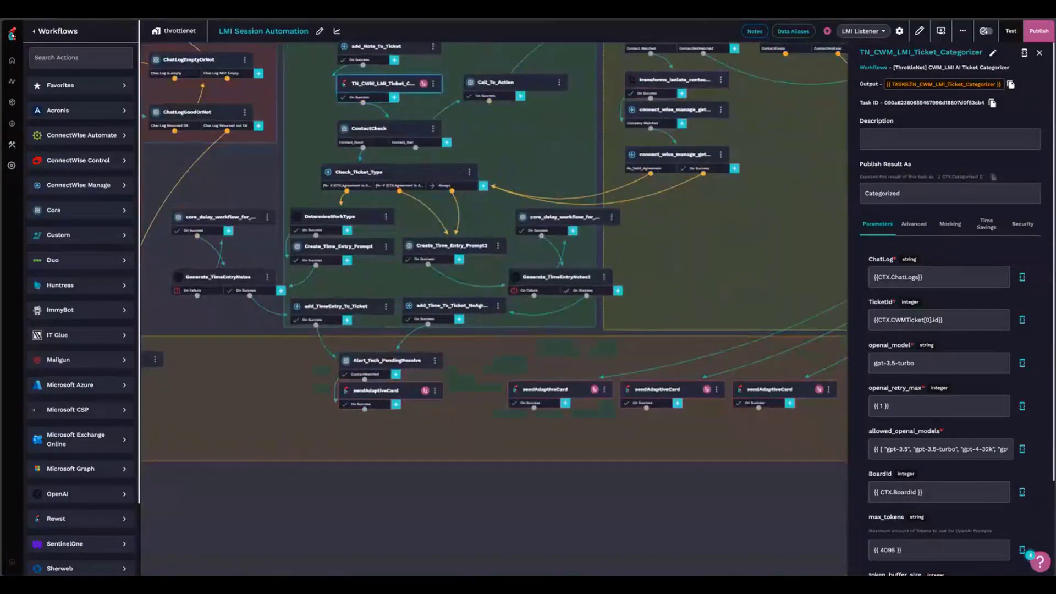
scroll(440, 511, down, 2)
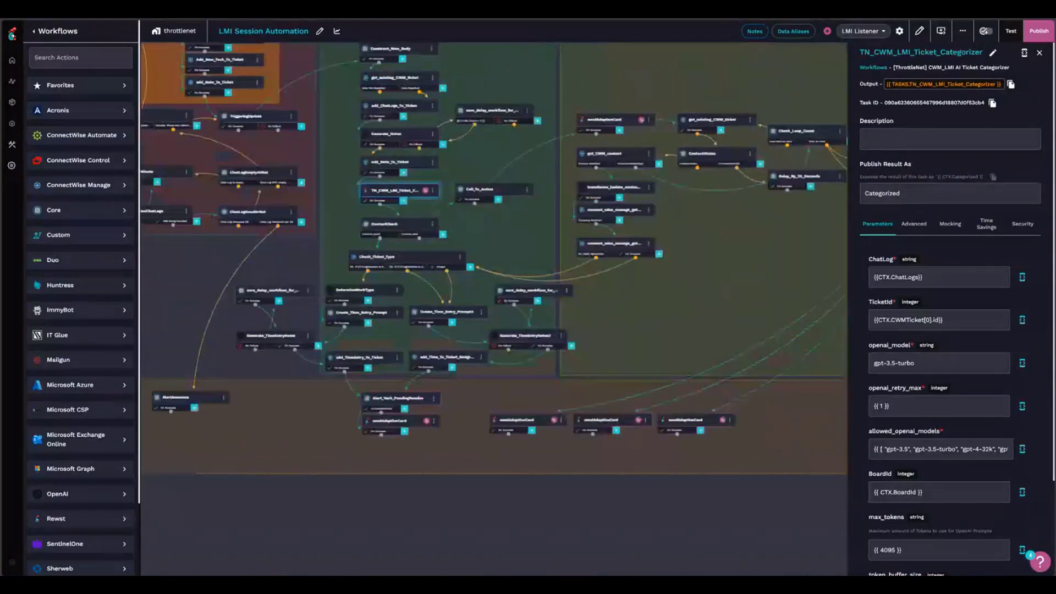
Inspect the messaging section of the workflow, covering the AlertSomeone, technician alert and sendAdaptiveCard tasks
drag(440, 511, 342, 451)
scroll(494, 239, up, 3)
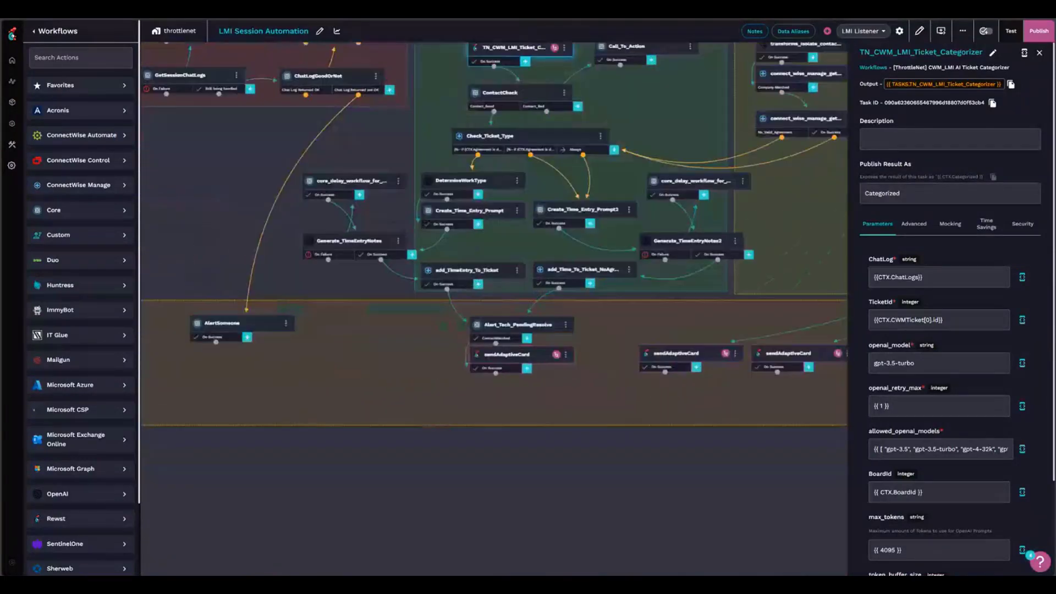
scroll(494, 240, down, 6)
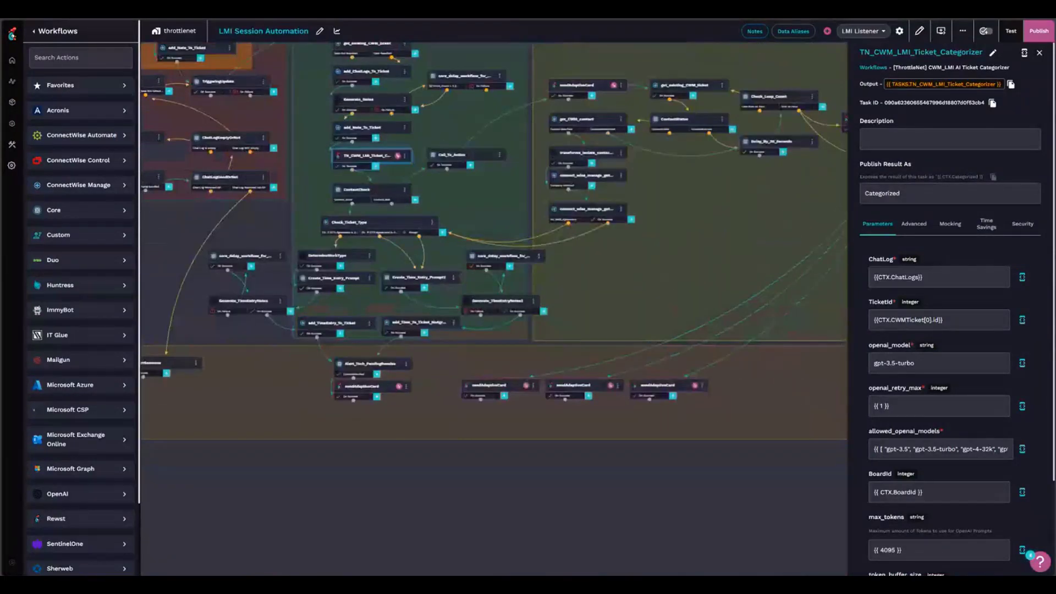
drag(494, 240, 491, 240)
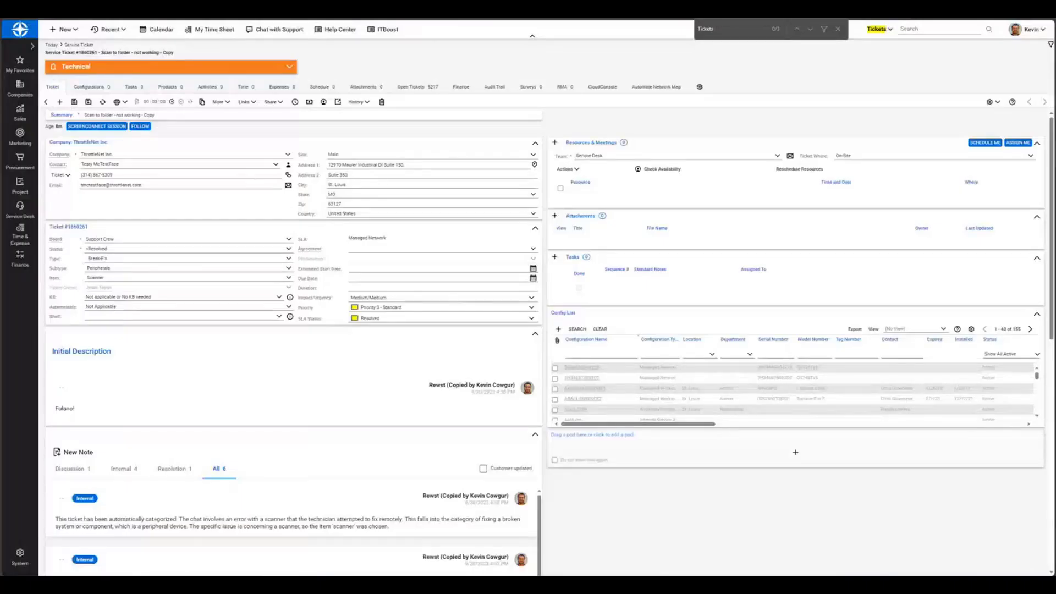
Switch to the ConnectWise service ticket about the scanner and review its fields, internal notes, resolution note and additional details
scroll(291, 528, down, 1)
scroll(292, 440, down, 3)
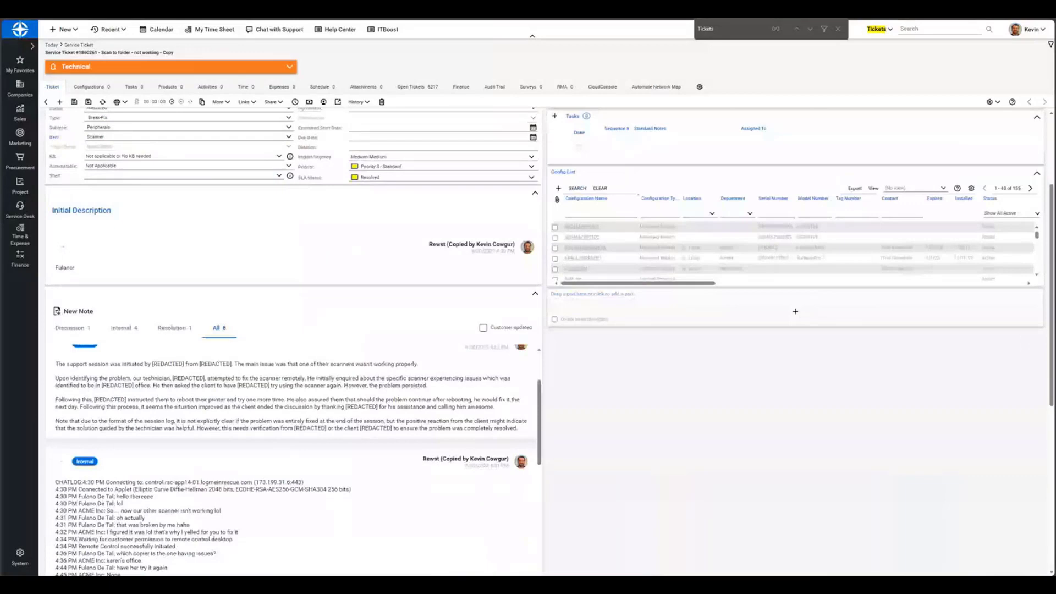
scroll(291, 385, up, 4)
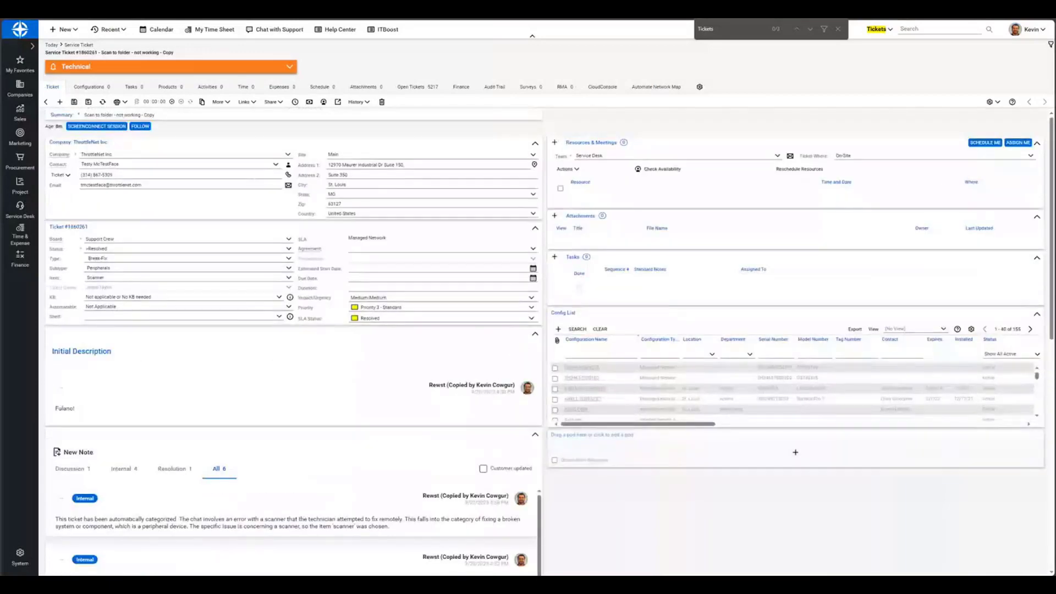
scroll(292, 385, down, 2)
scroll(291, 385, down, 2)
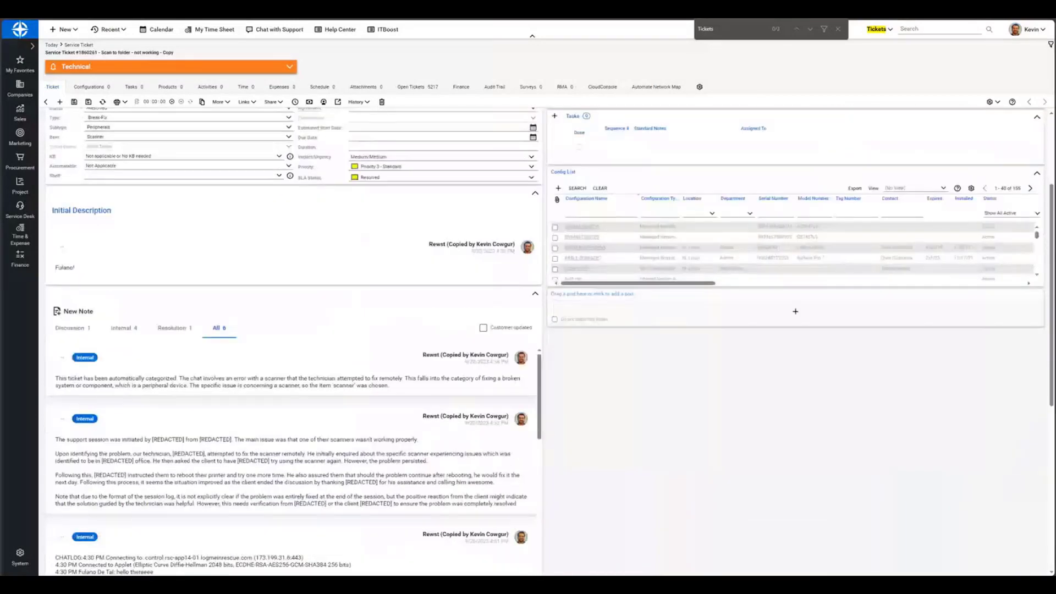
scroll(291, 384, up, 4)
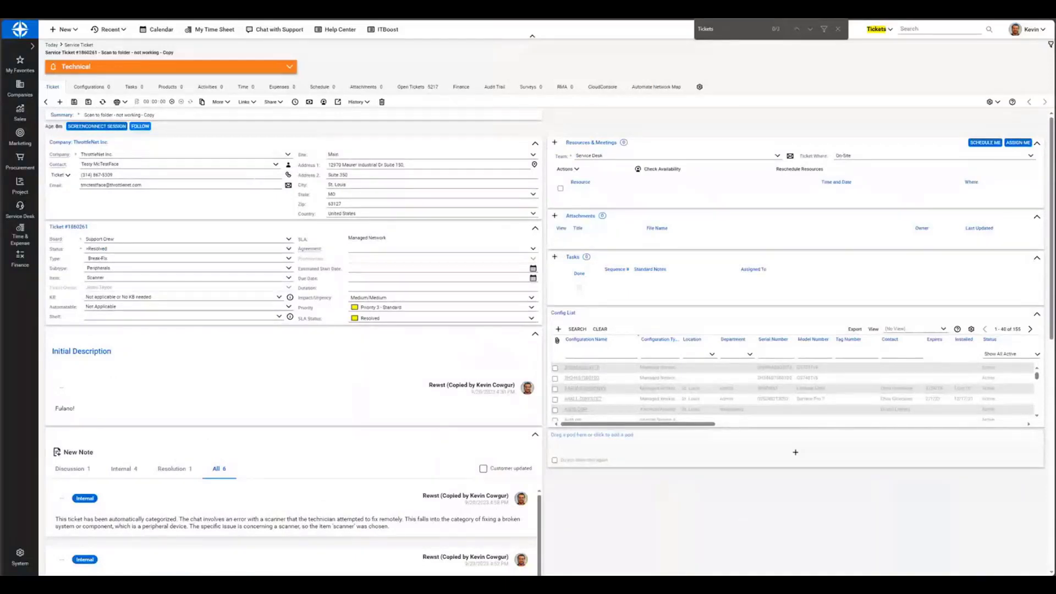
scroll(291, 467, down, 5)
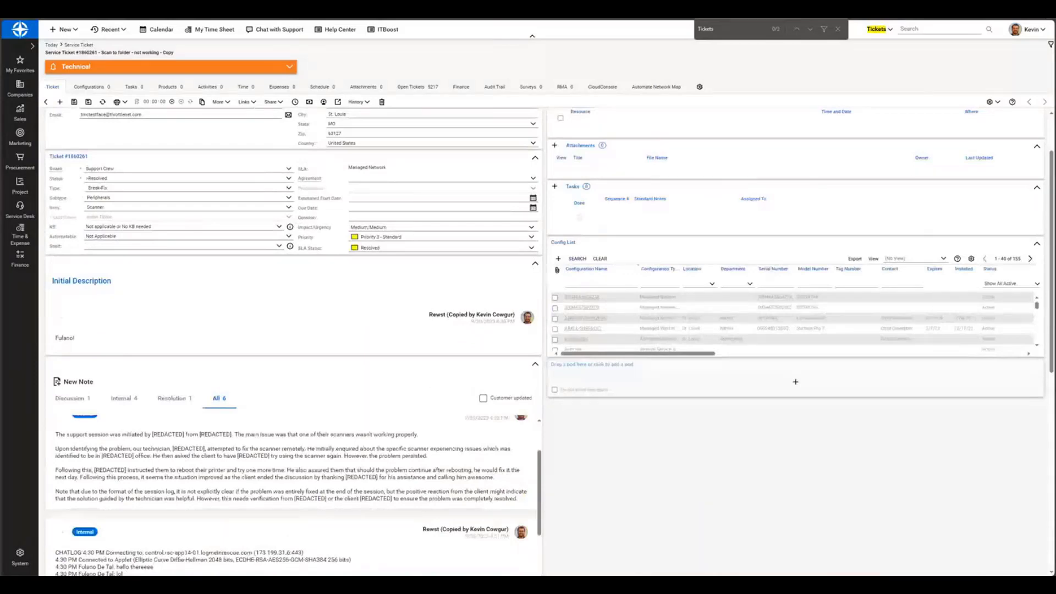
scroll(292, 330, down, 8)
scroll(292, 181, down, 6)
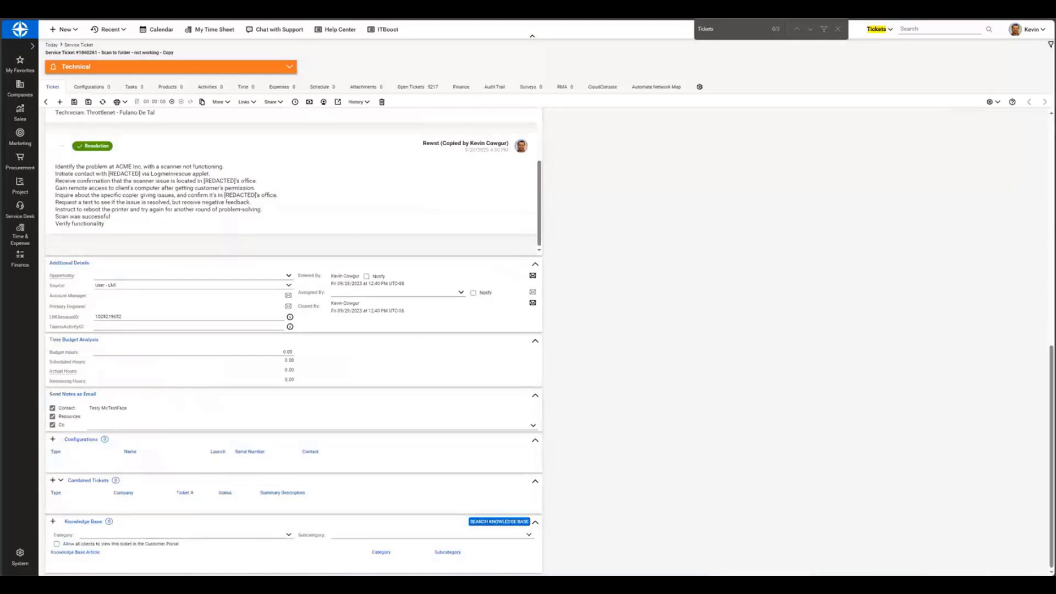
Go back to the internal note with the User Provided Data and highlight its contents for reading
scroll(291, 274, up, 5)
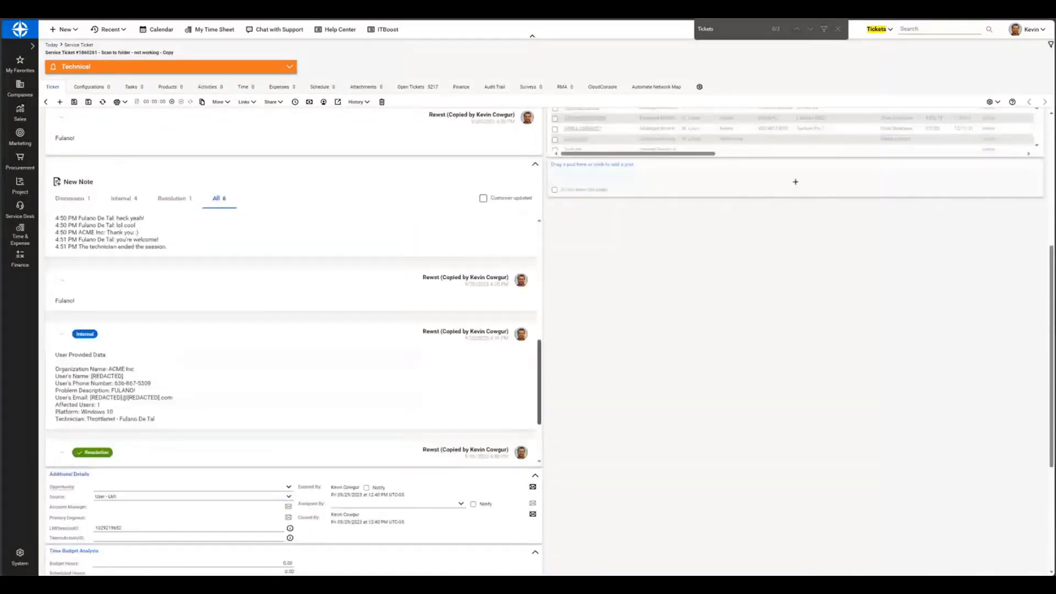
scroll(293, 341, up, 1)
drag(156, 430, 55, 365)
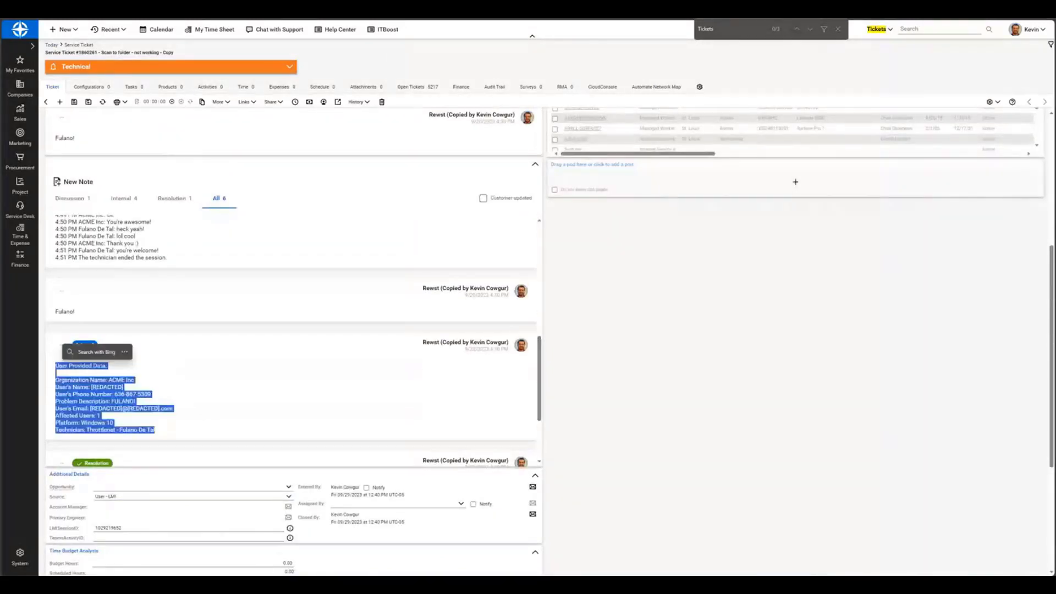
click(56, 365)
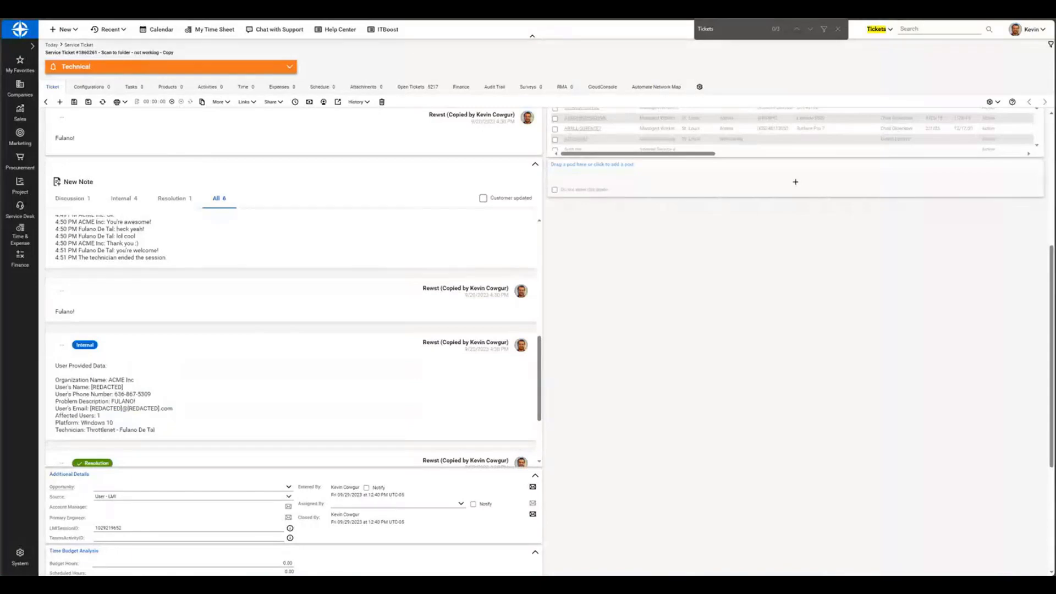
Highlight the CHATLOG note and the support session summary note above it to read both
scroll(291, 330, up, 5)
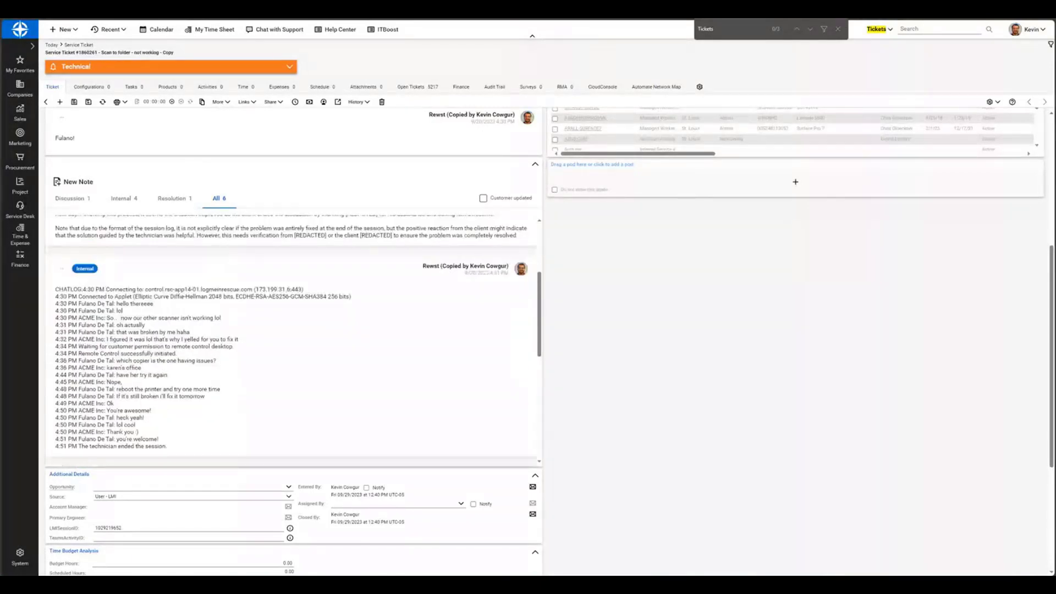
drag(159, 439, 55, 290)
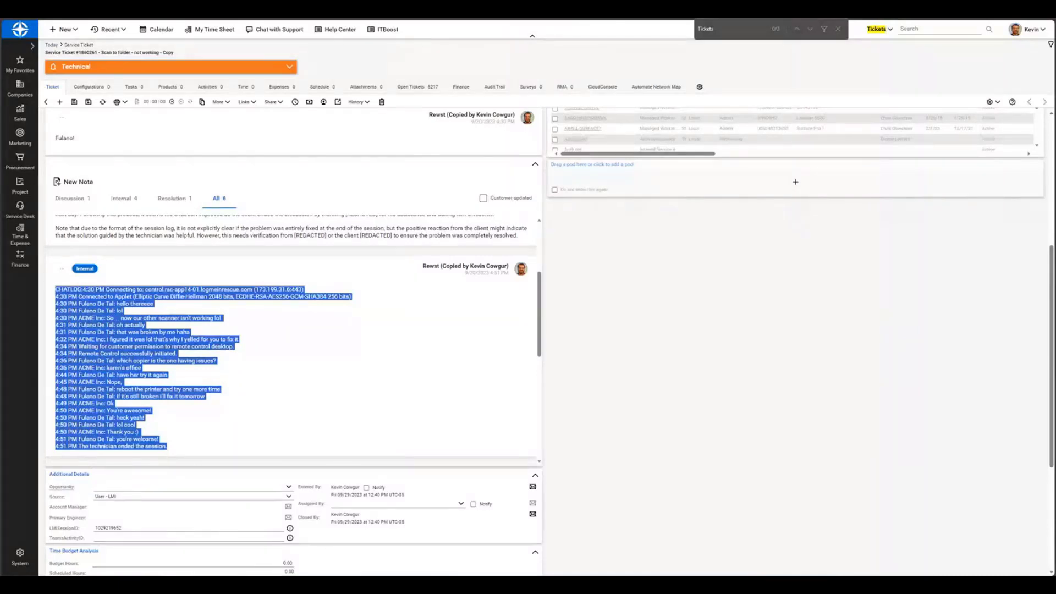
scroll(294, 341, up, 1)
scroll(294, 341, up, 1)
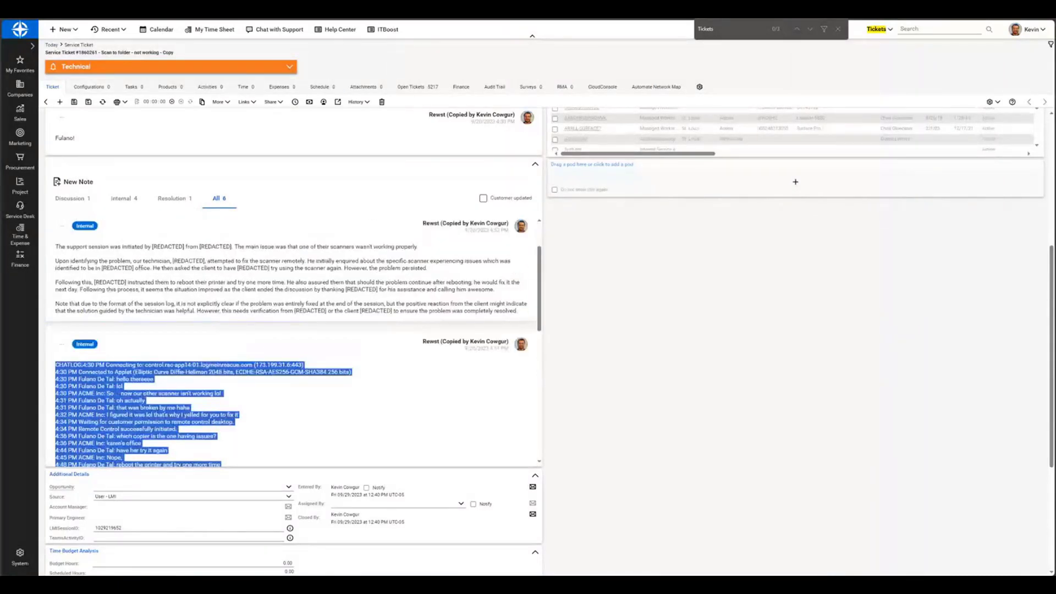
scroll(293, 341, up, 2)
drag(55, 309, 518, 374)
click(517, 375)
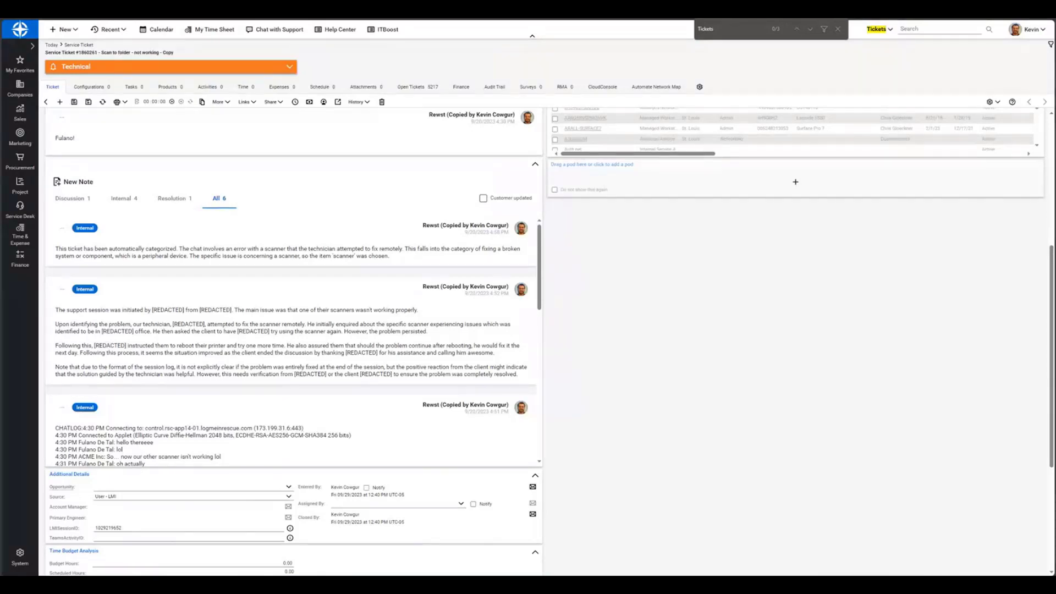
Read the automatic categorization note and compare it with the ticket's Type, Subtype and Item fields
scroll(528, 330, up, 1)
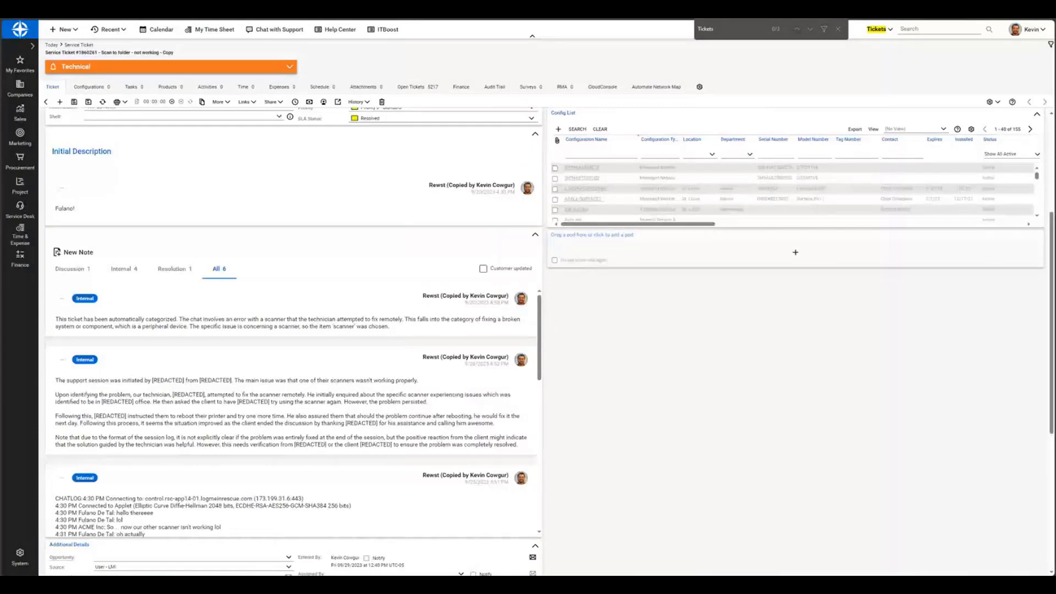
scroll(528, 330, up, 1)
scroll(286, 462, up, 1)
triple_click(286, 460)
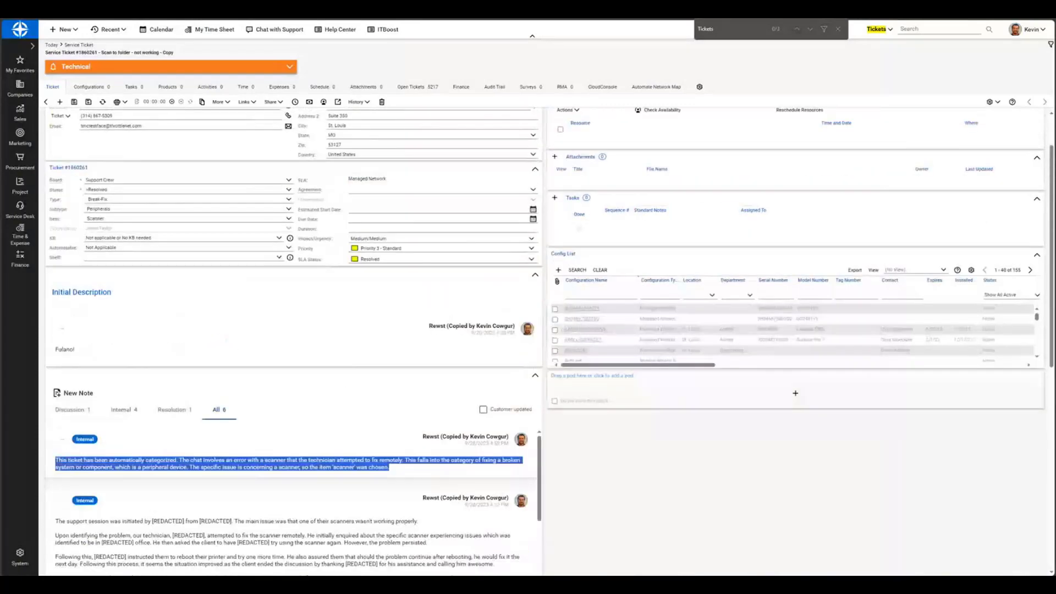
click(99, 209)
click(95, 219)
click(98, 199)
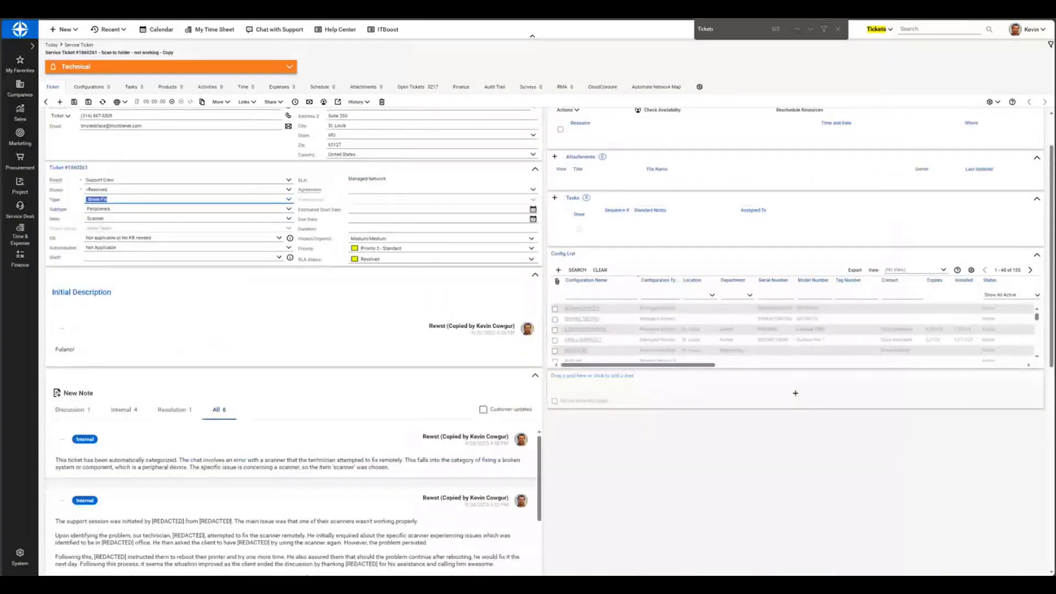
click(95, 218)
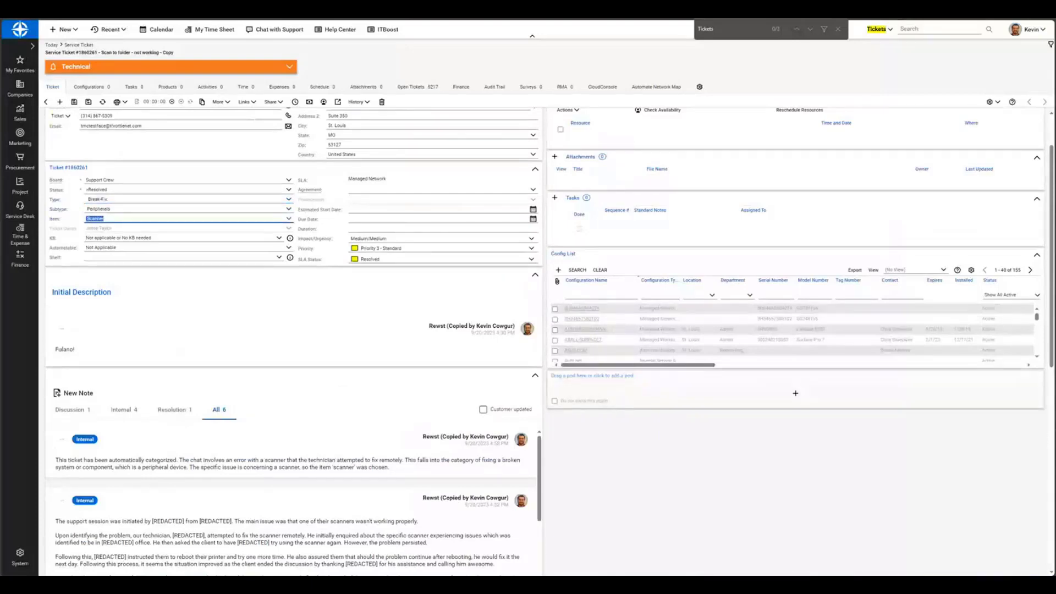
View the options available for the ticket's Item field and close the list without changing the selection
click(289, 219)
click(288, 219)
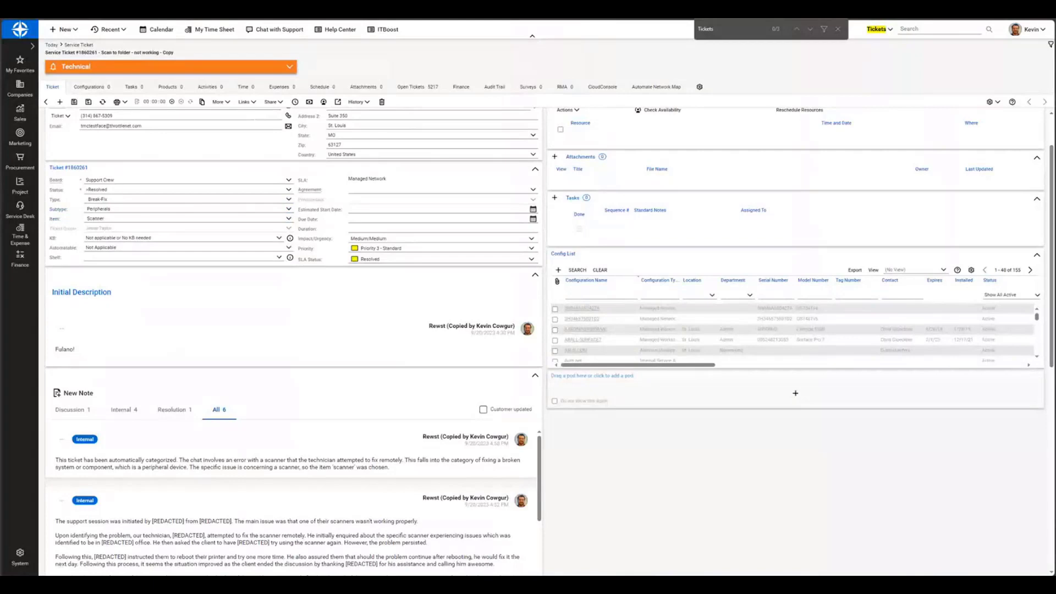
click(288, 219)
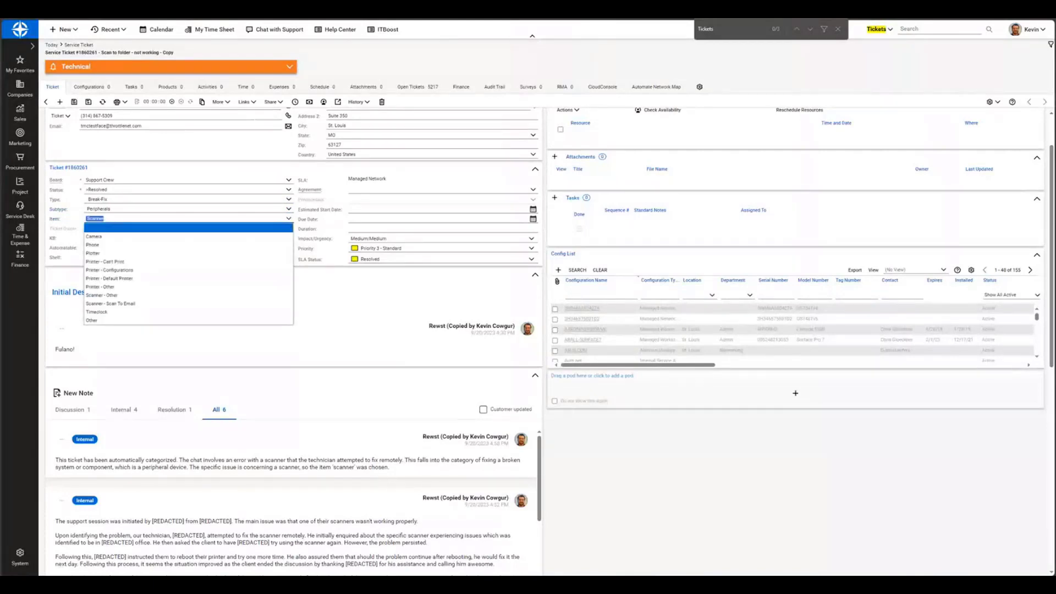
click(288, 219)
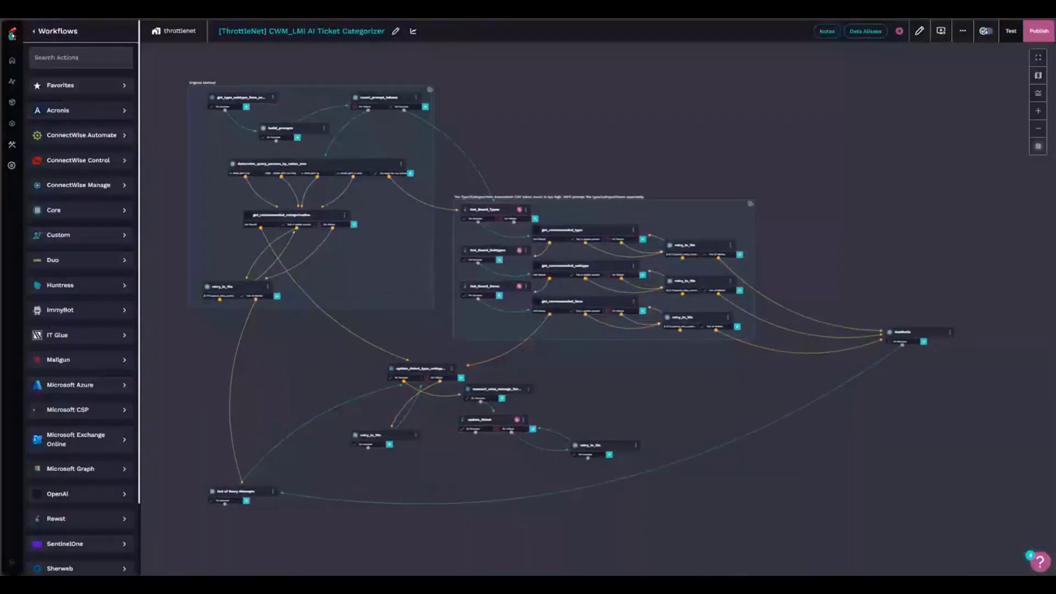
Switch to the CWM_LMI AI Ticket Categorizer workflow and examine the group that prompts type, subtype and item separately
drag(648, 373, 556, 413)
scroll(445, 300, up, 4)
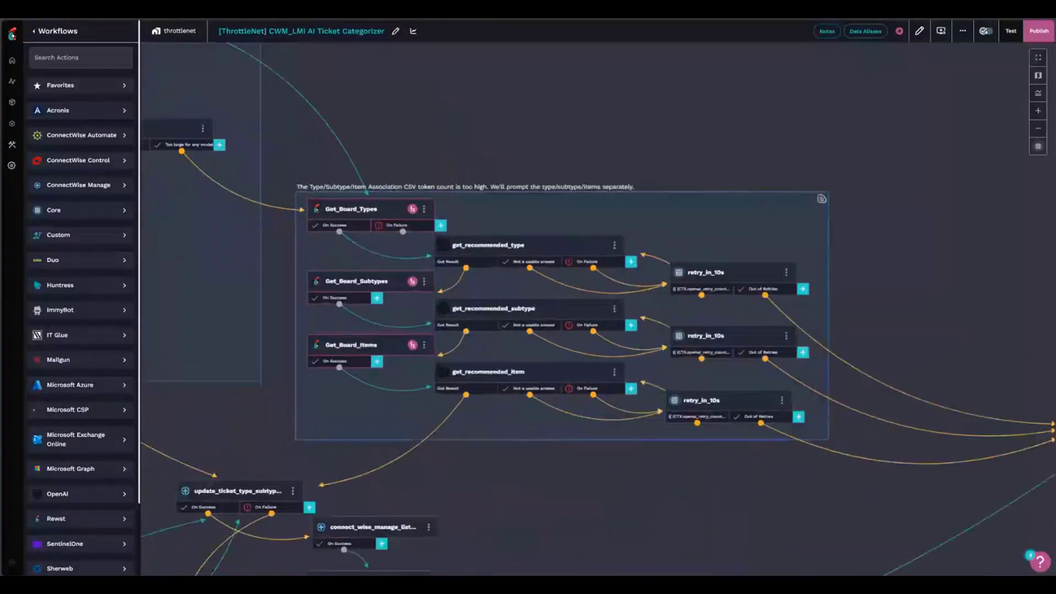
scroll(489, 287, up, 2)
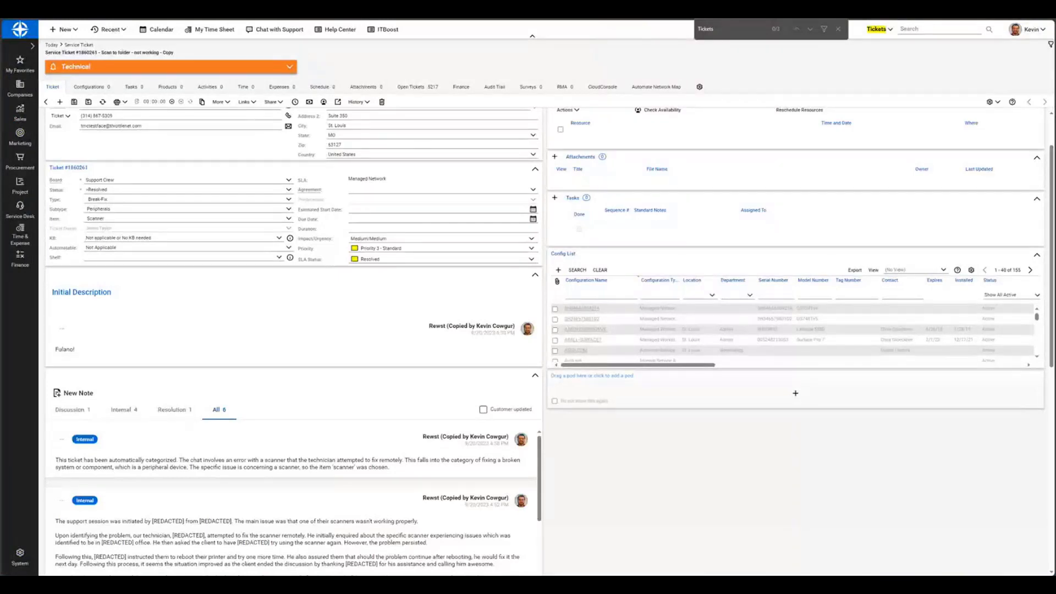
Return to the service ticket to look over its remaining sections, and bring up the LMI session ticket card images in a maximized viewer
scroll(291, 329, down, 5)
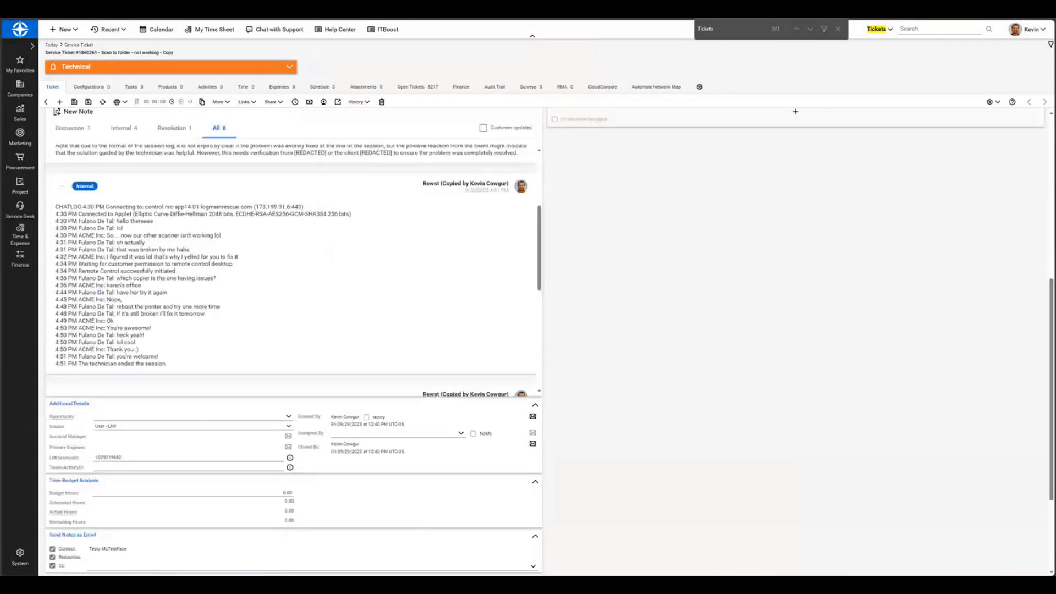
scroll(291, 247, down, 5)
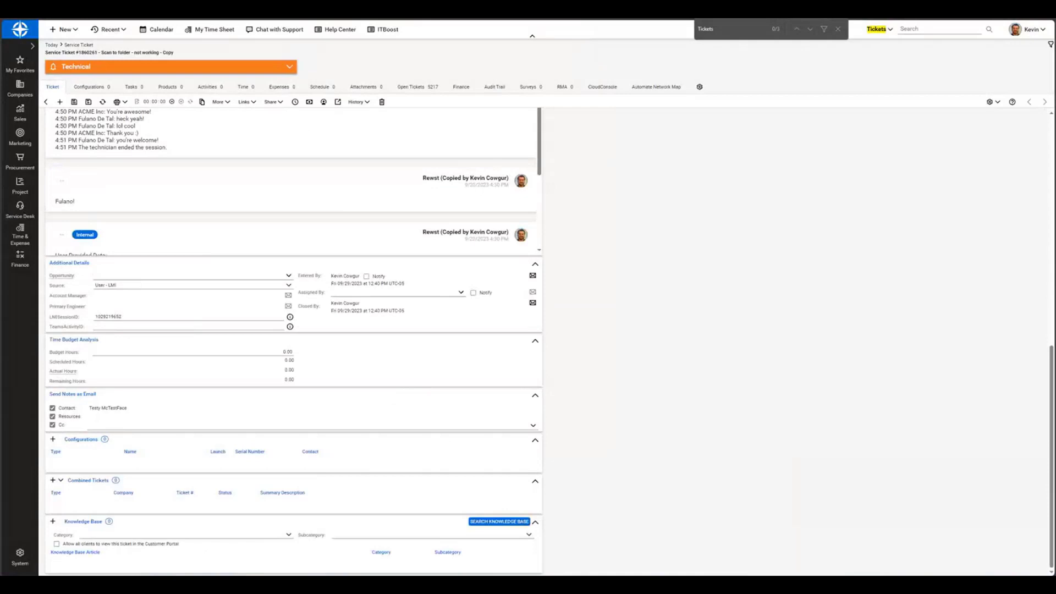
key(alt+Tab)
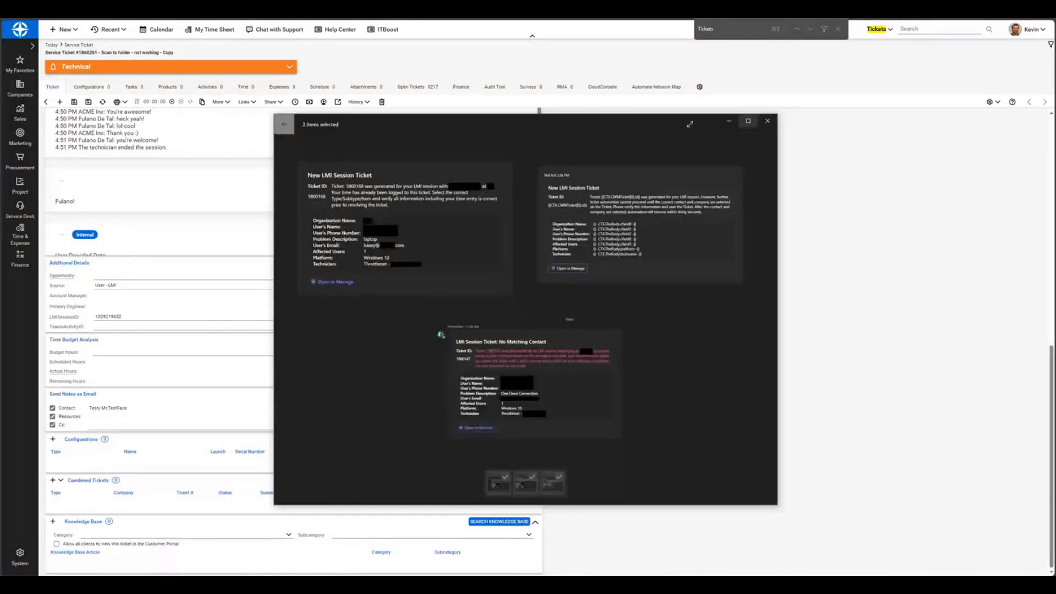
click(748, 121)
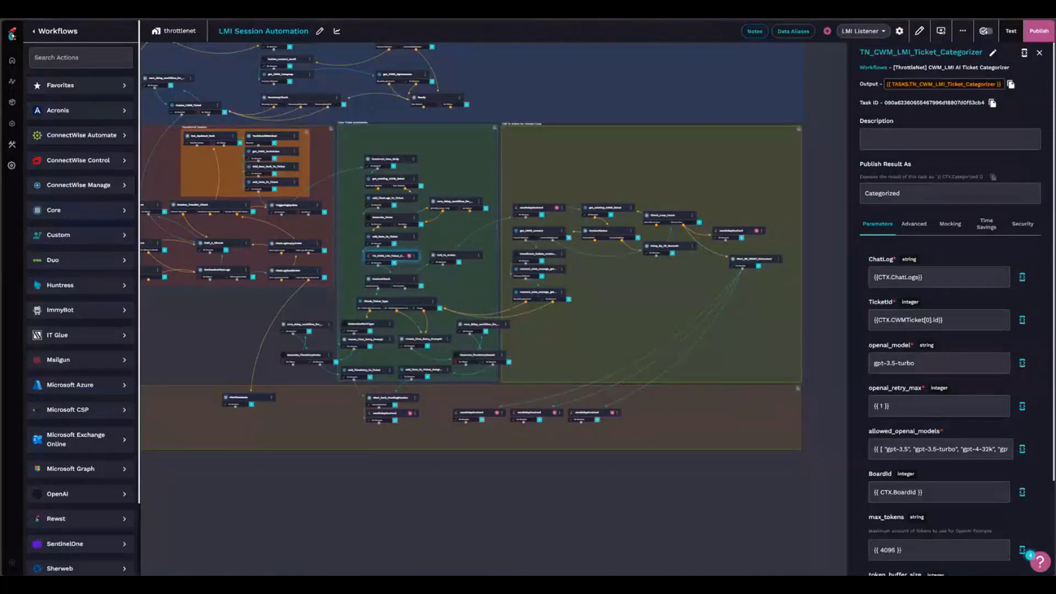
Return to the LMI Session Automation workflow and bring all of its sections into view
drag(163, 302, 249, 358)
scroll(314, 373, down, 2)
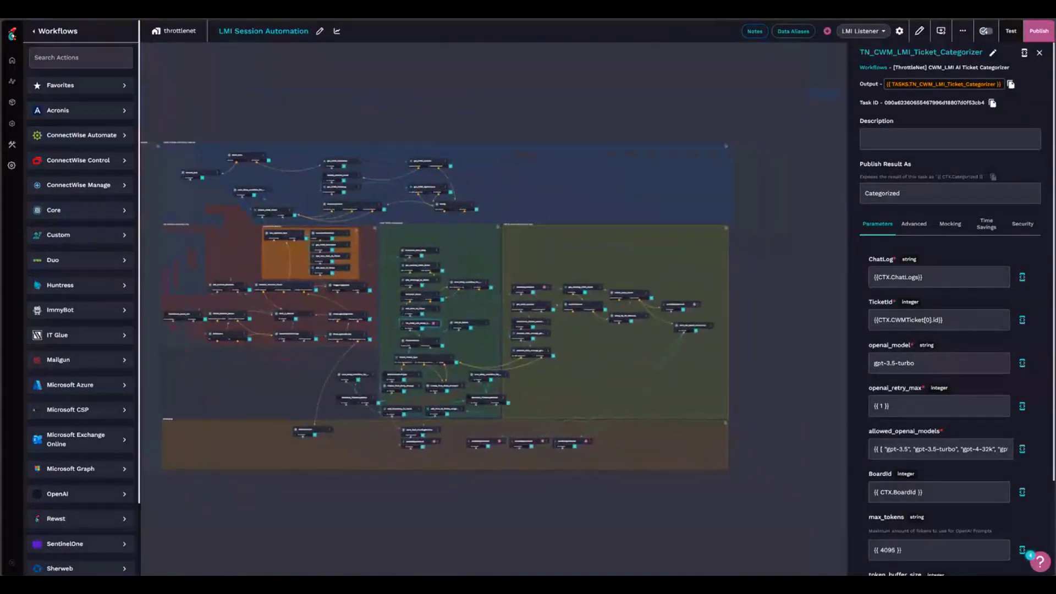